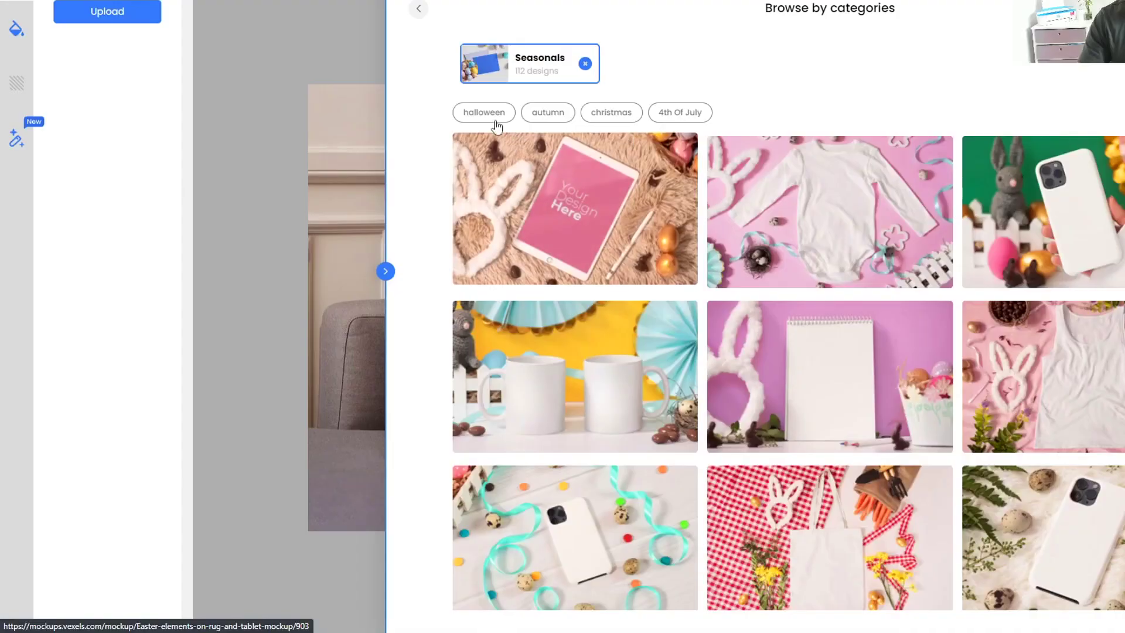
Step: Preview the mockup in the Halloween category on the graffiti wall background, then scroll down the page
{"action": "left_click", "coordinate": [485, 115]}
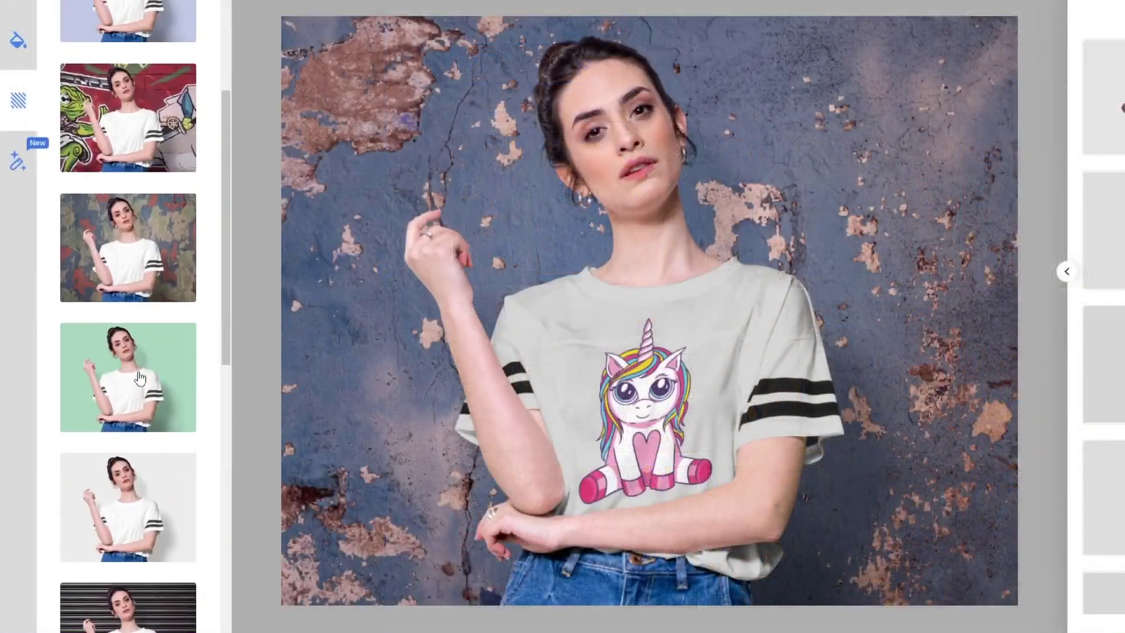
{"action": "left_click", "coordinate": [158, 131]}
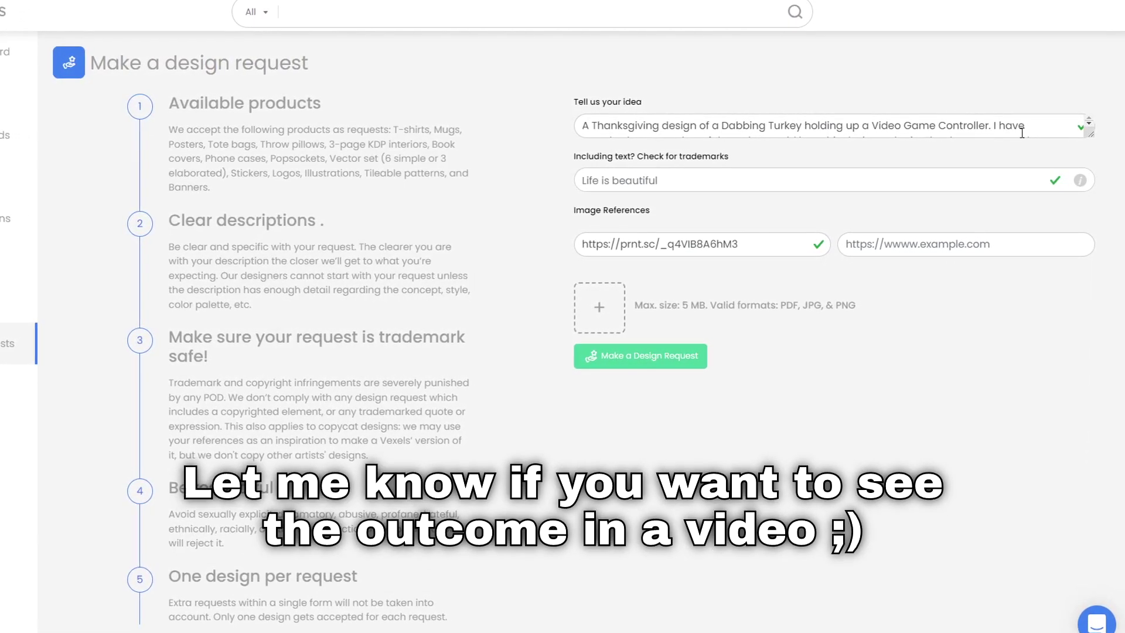
{"action": "scroll", "coordinate": [703, 126], "scroll_direction": "down", "scroll_amount": 3}
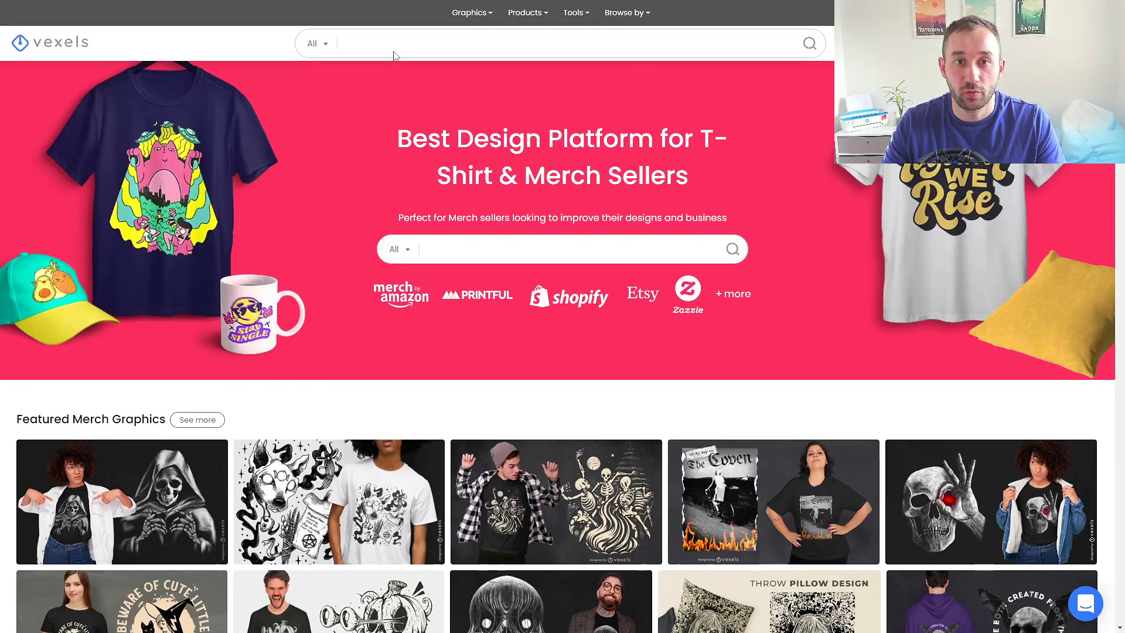
Step: Search Vexels for 'editable t-shirt' and scroll through the PSD design results
{"action": "left_click", "coordinate": [414, 43]}
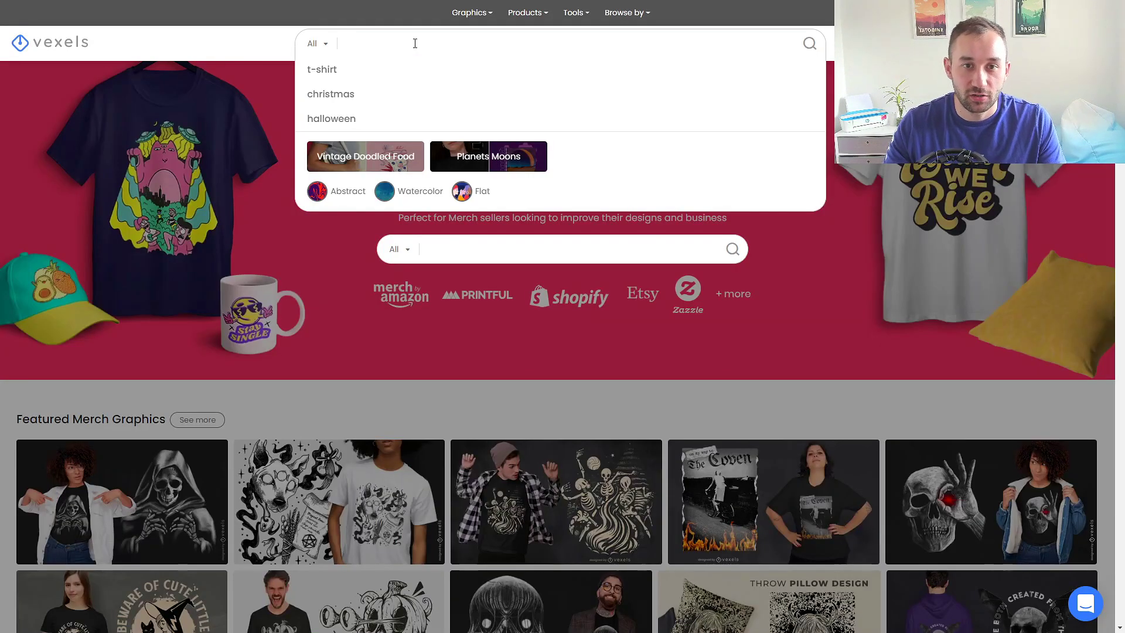
{"action": "type", "text": "editable t-shirt"}
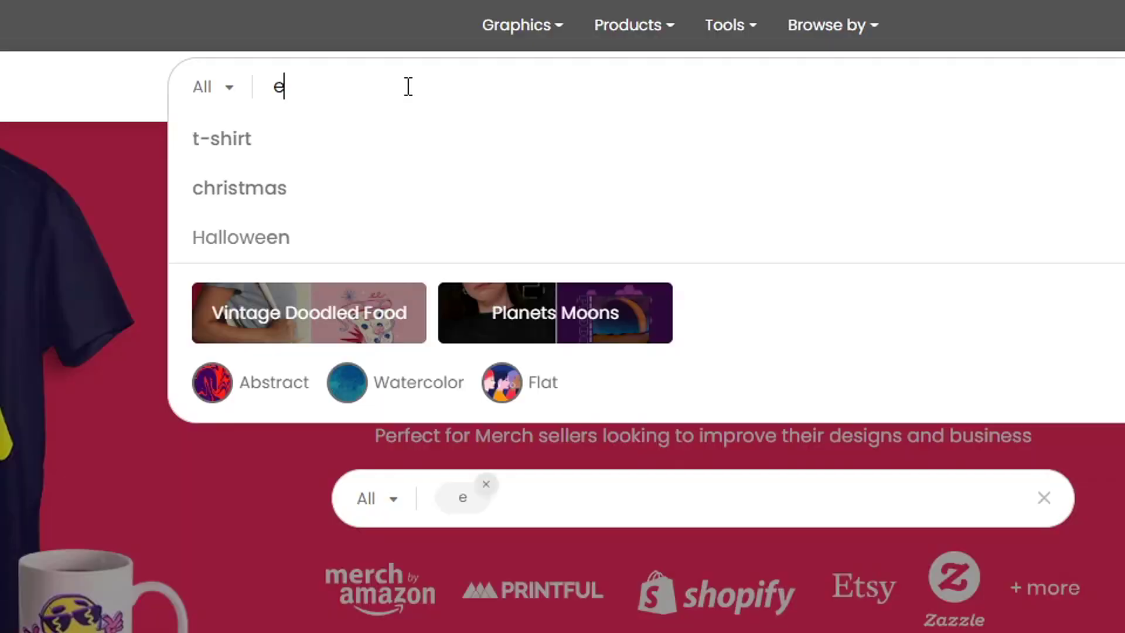
{"action": "key", "text": "Return"}
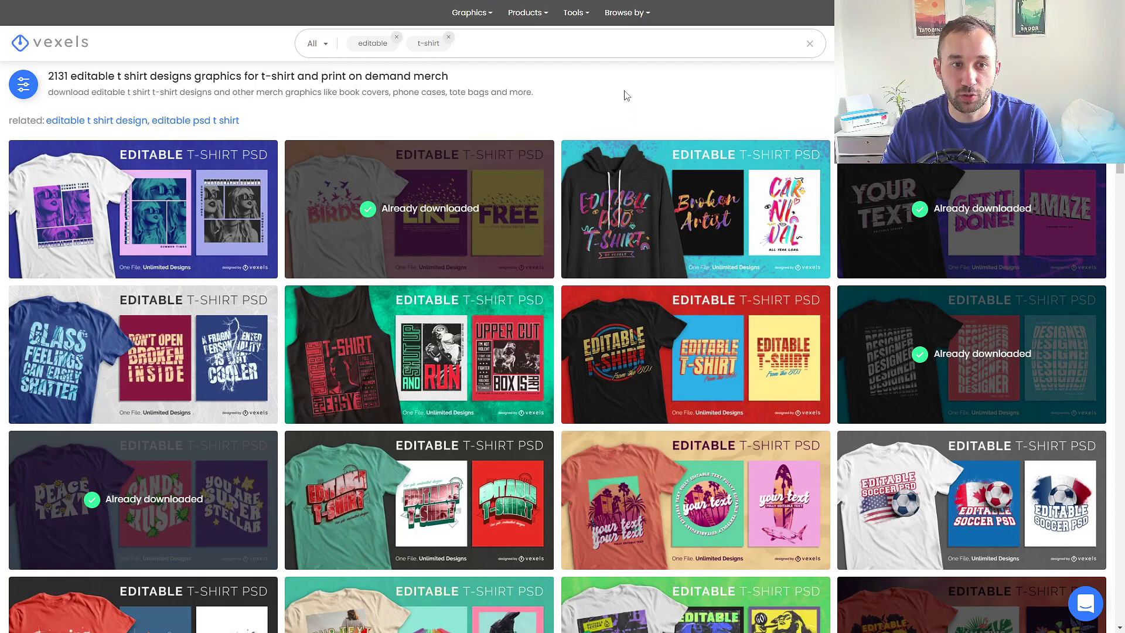
{"action": "scroll", "coordinate": [626, 95], "scroll_direction": "down", "scroll_amount": 1}
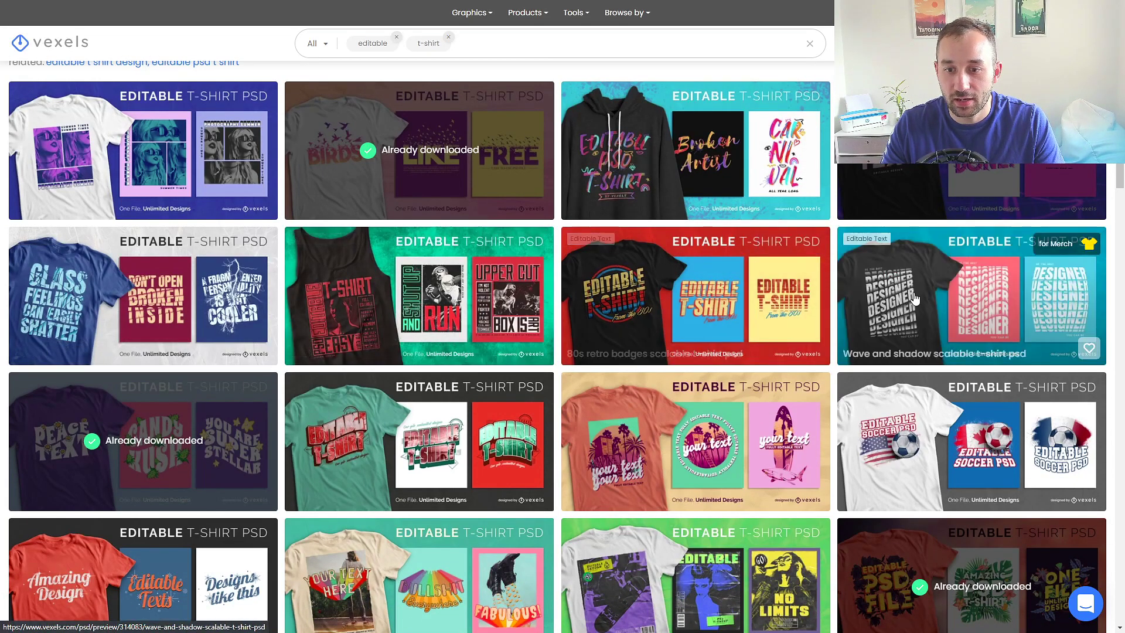
{"action": "scroll", "coordinate": [911, 299], "scroll_direction": "down", "scroll_amount": 1}
{"action": "scroll", "coordinate": [762, 351], "scroll_direction": "down", "scroll_amount": 1}
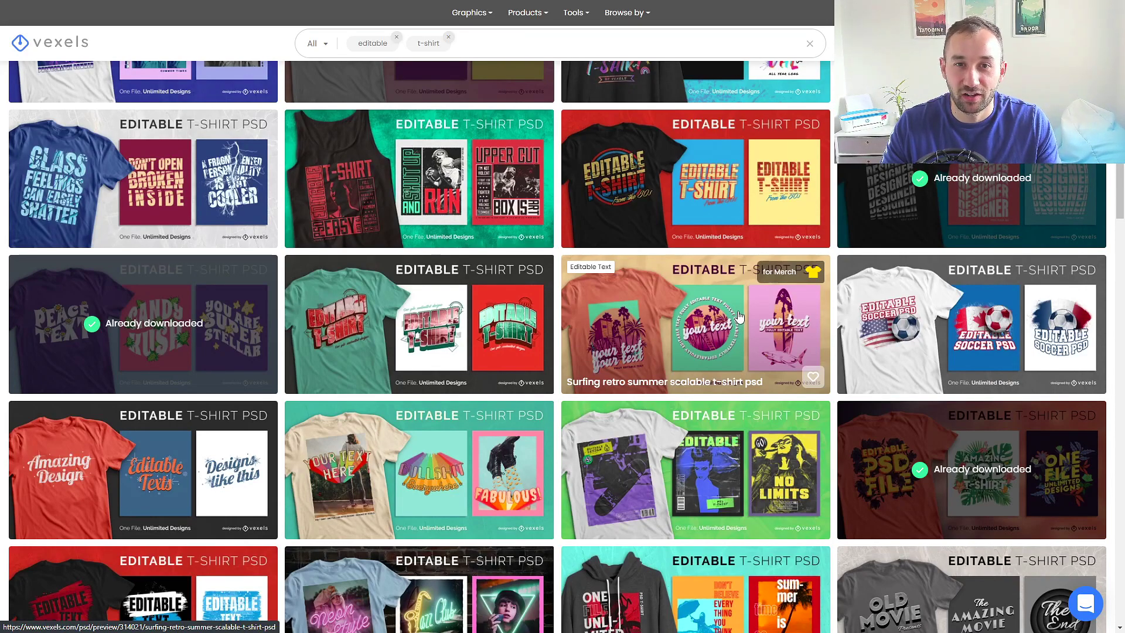
{"action": "scroll", "coordinate": [739, 316], "scroll_direction": "down", "scroll_amount": 2}
{"action": "scroll", "coordinate": [738, 309], "scroll_direction": "down", "scroll_amount": 1}
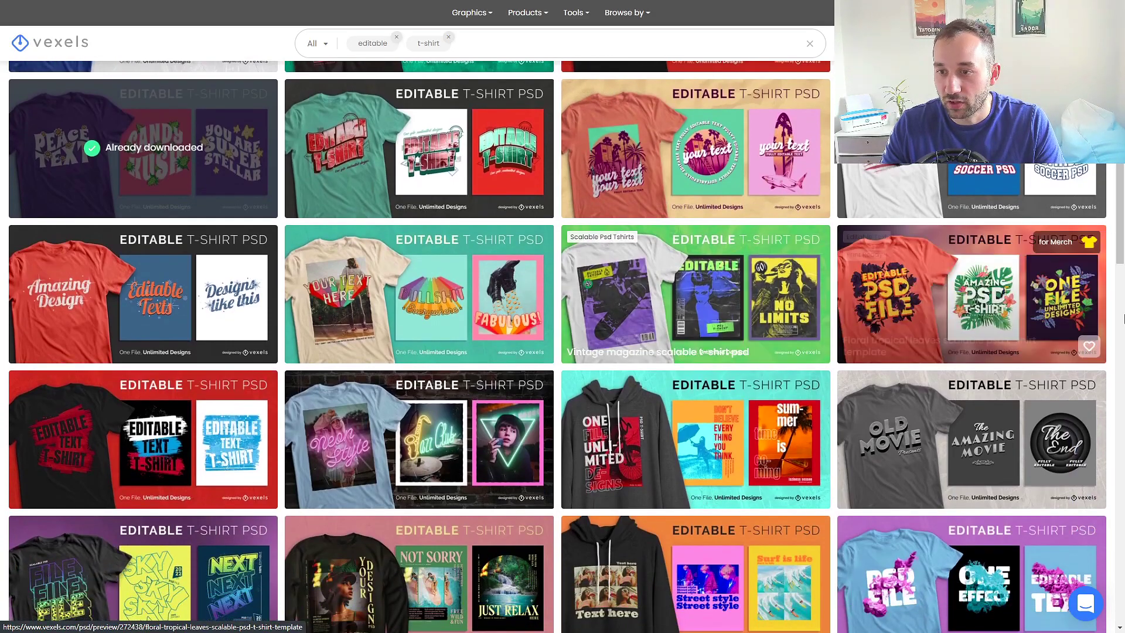
Step: Preview the Floral tropical leaves, colored smoke and Retrowave neon t-shirt designs
{"action": "left_click", "coordinate": [950, 280]}
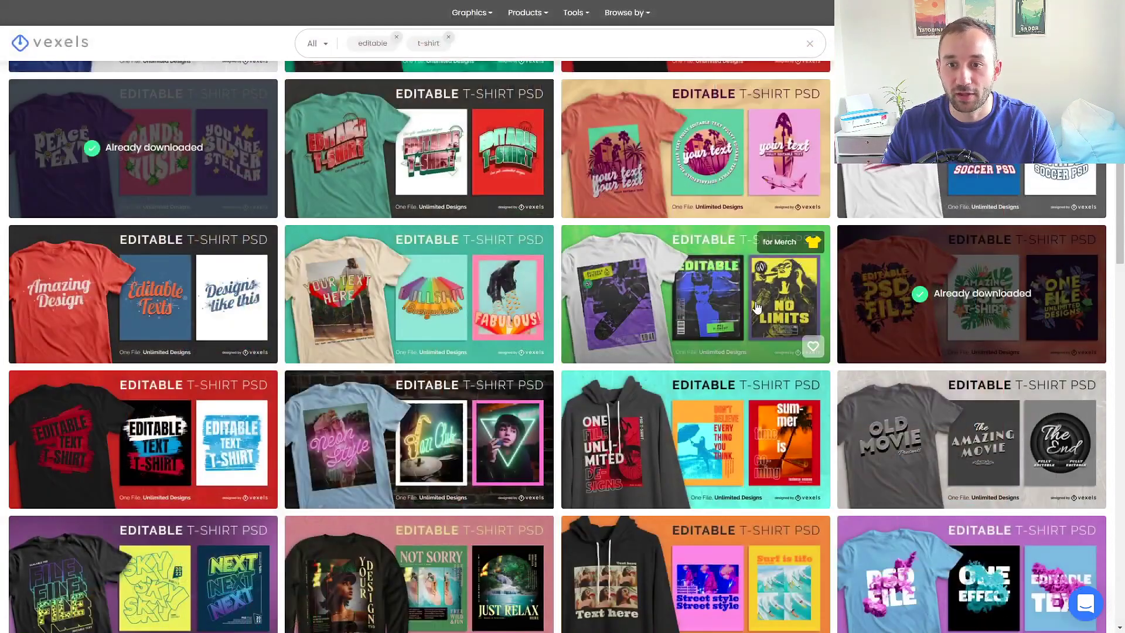
{"action": "scroll", "coordinate": [753, 314], "scroll_direction": "down", "scroll_amount": 3}
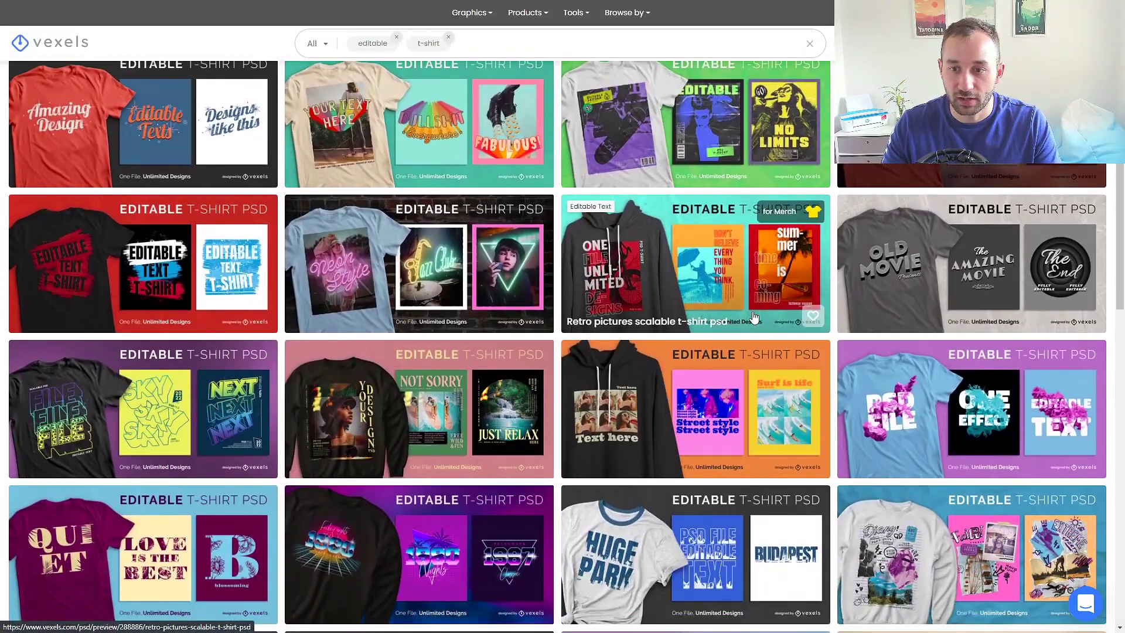
{"action": "scroll", "coordinate": [754, 316], "scroll_direction": "down", "scroll_amount": 3}
{"action": "scroll", "coordinate": [936, 215], "scroll_direction": "down", "scroll_amount": 1}
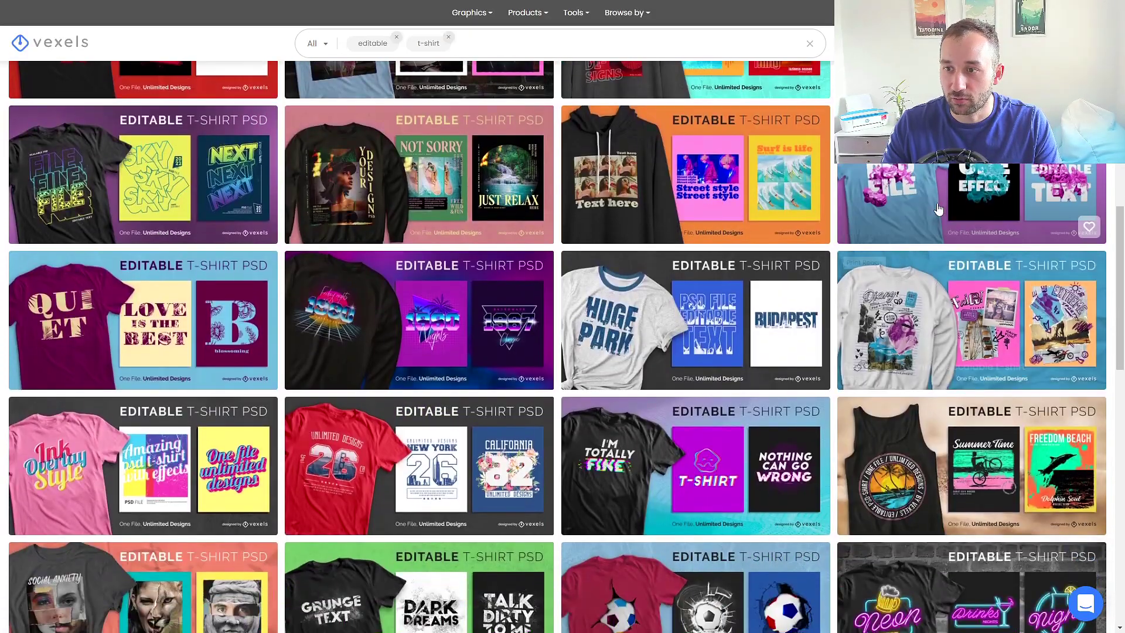
{"action": "left_click", "coordinate": [935, 215]}
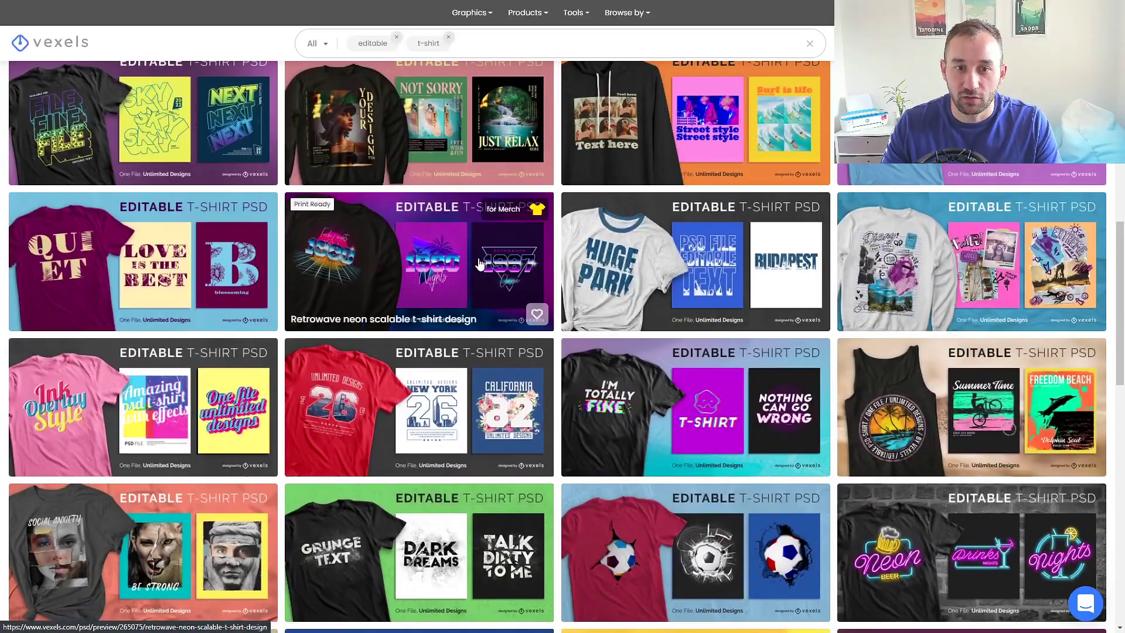
{"action": "left_click", "coordinate": [480, 262]}
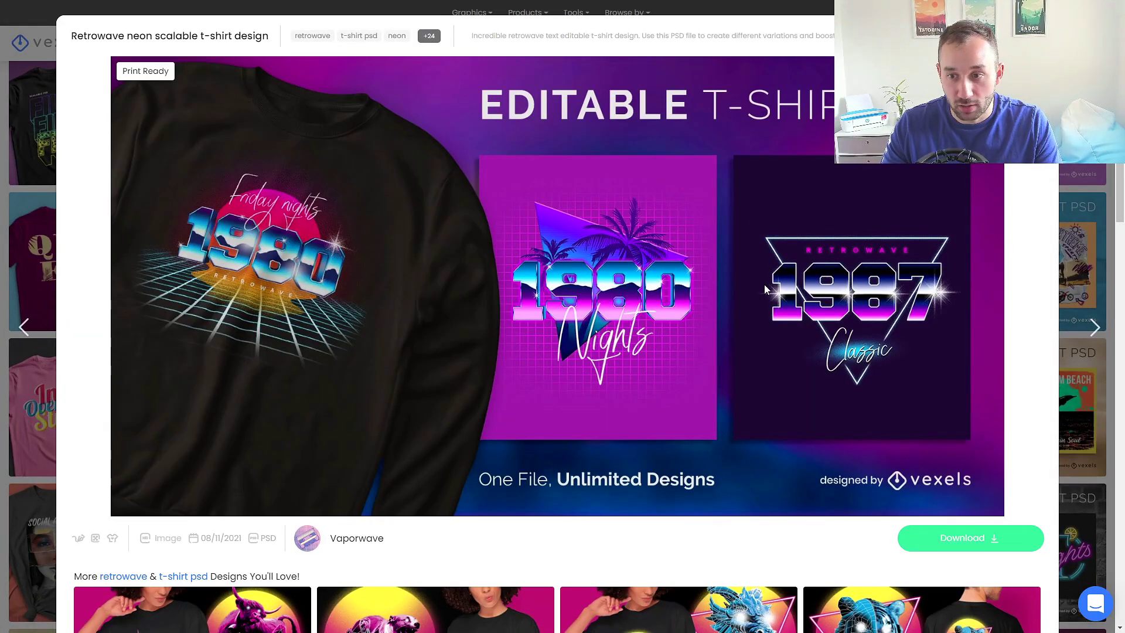
{"action": "left_click", "coordinate": [1099, 249]}
{"action": "scroll", "coordinate": [567, 567], "scroll_direction": "down", "scroll_amount": 10}
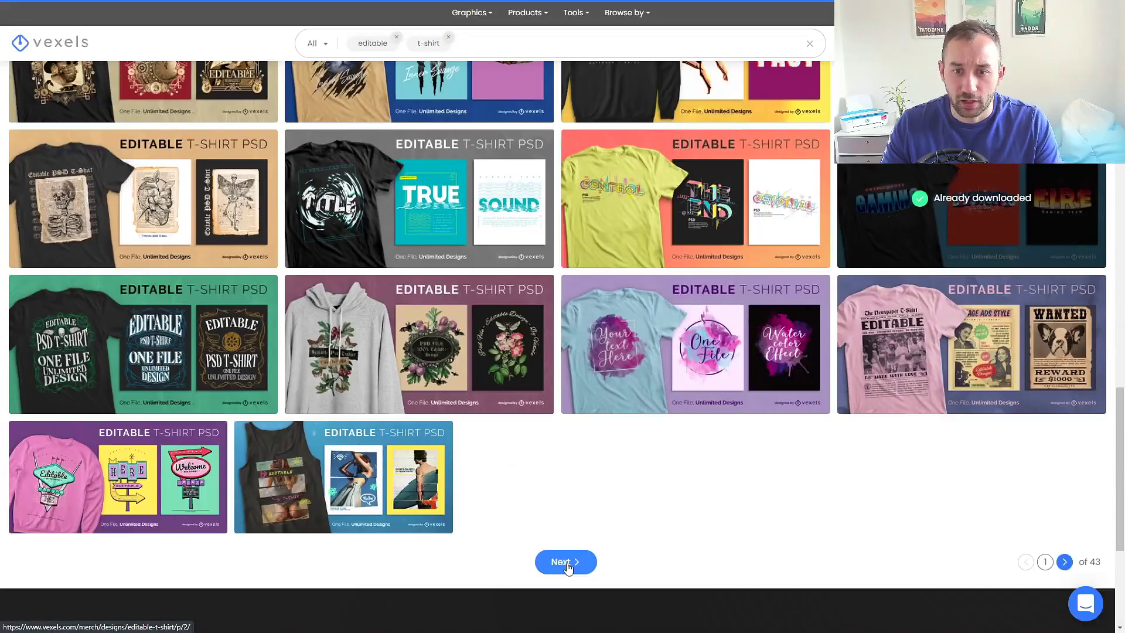
Step: On results page 2, download the Flowers nature scalable t-shirt PSD
{"action": "left_click", "coordinate": [566, 562]}
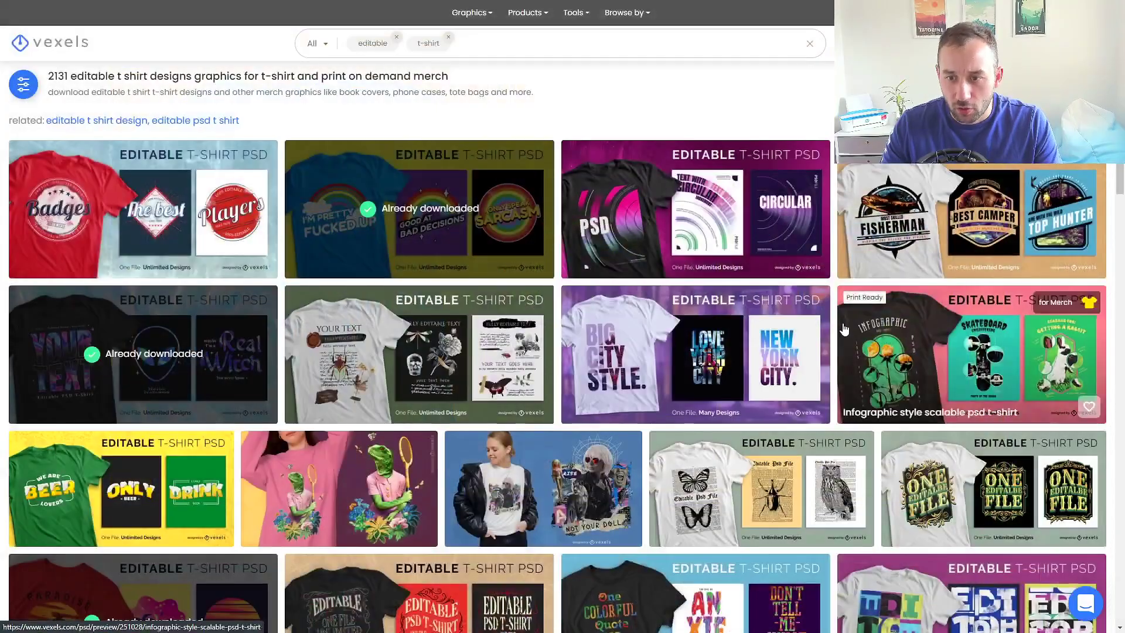
{"action": "scroll", "coordinate": [850, 327], "scroll_direction": "down", "scroll_amount": 5}
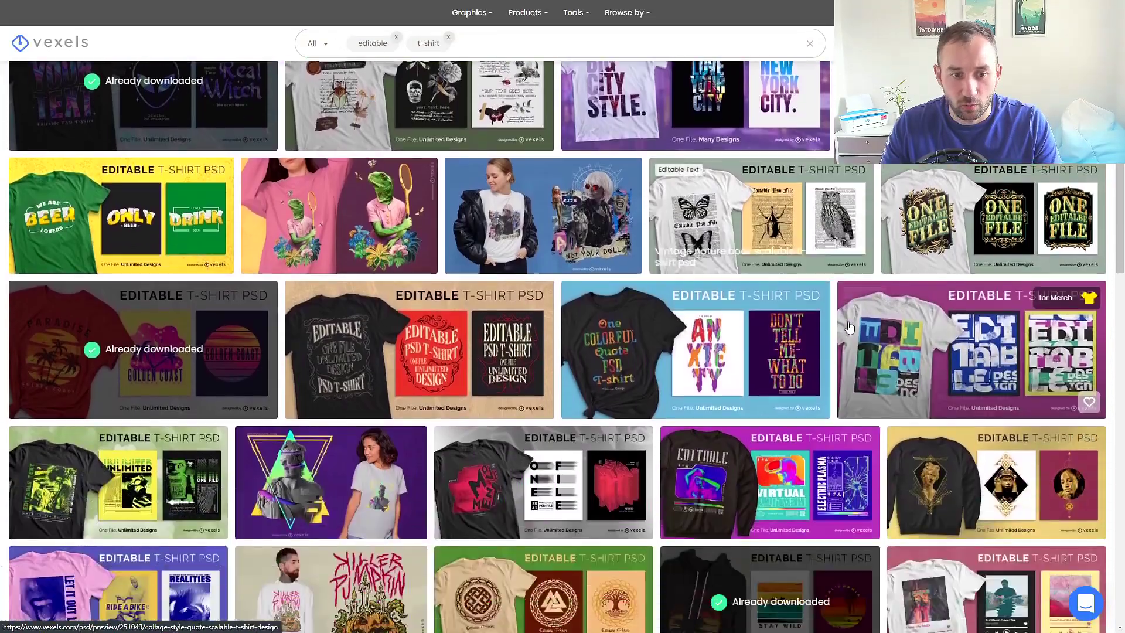
{"action": "scroll", "coordinate": [850, 327], "scroll_direction": "down", "scroll_amount": 4}
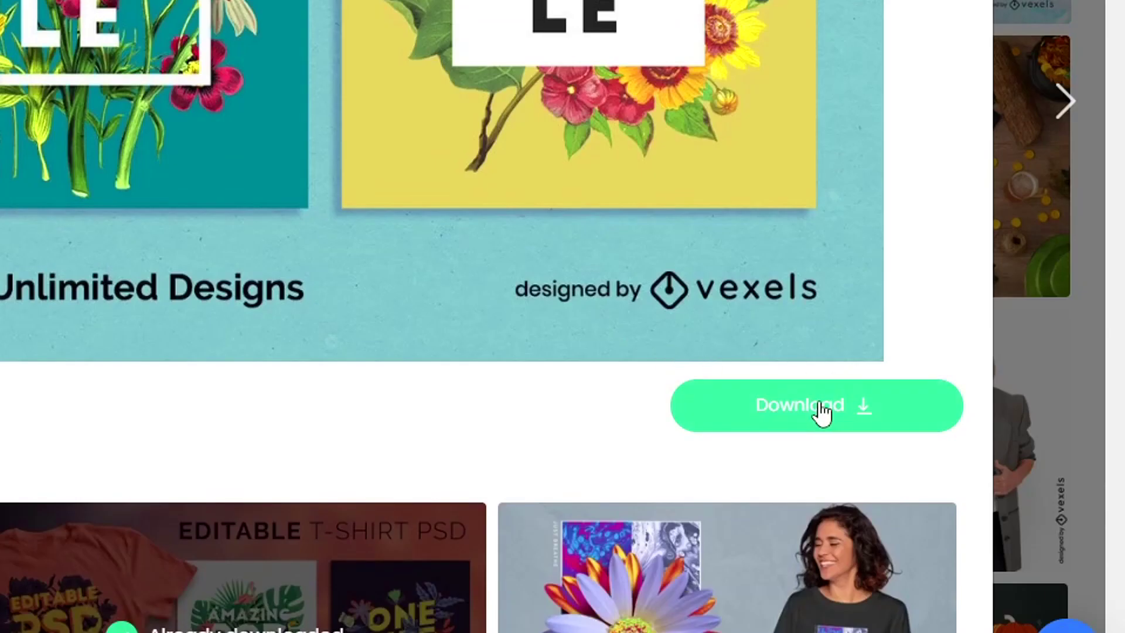
{"action": "left_click", "coordinate": [971, 540]}
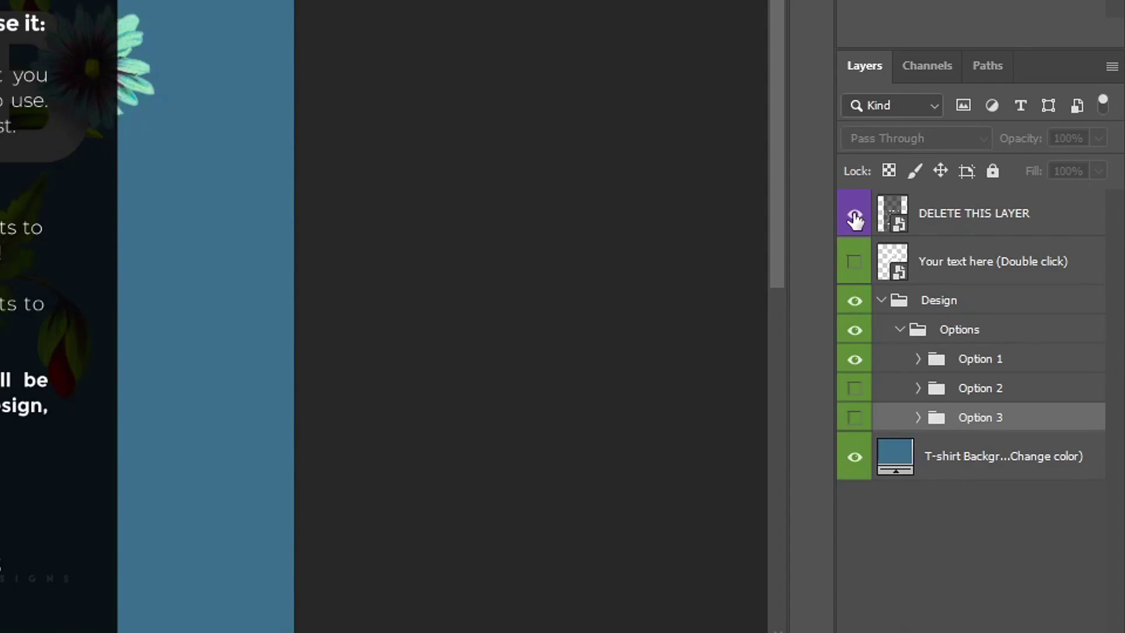
Step: Hide the DELETE THIS LAYER tips overlay and select the 'Your text here (Double click)' layer
{"action": "left_click", "coordinate": [854, 217]}
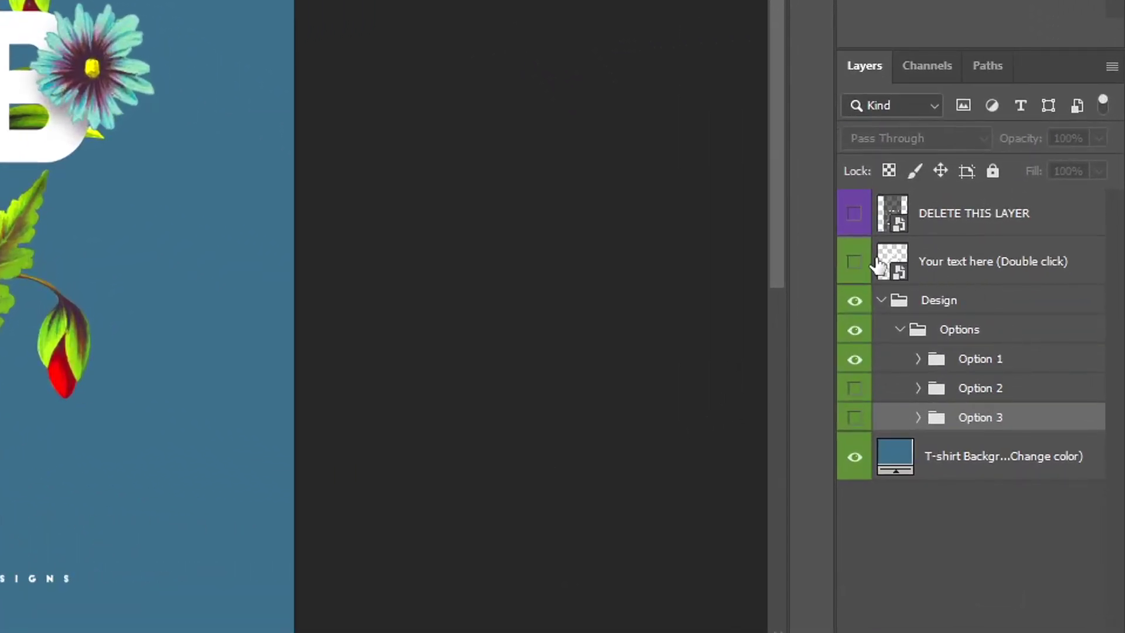
{"action": "left_click", "coordinate": [889, 265]}
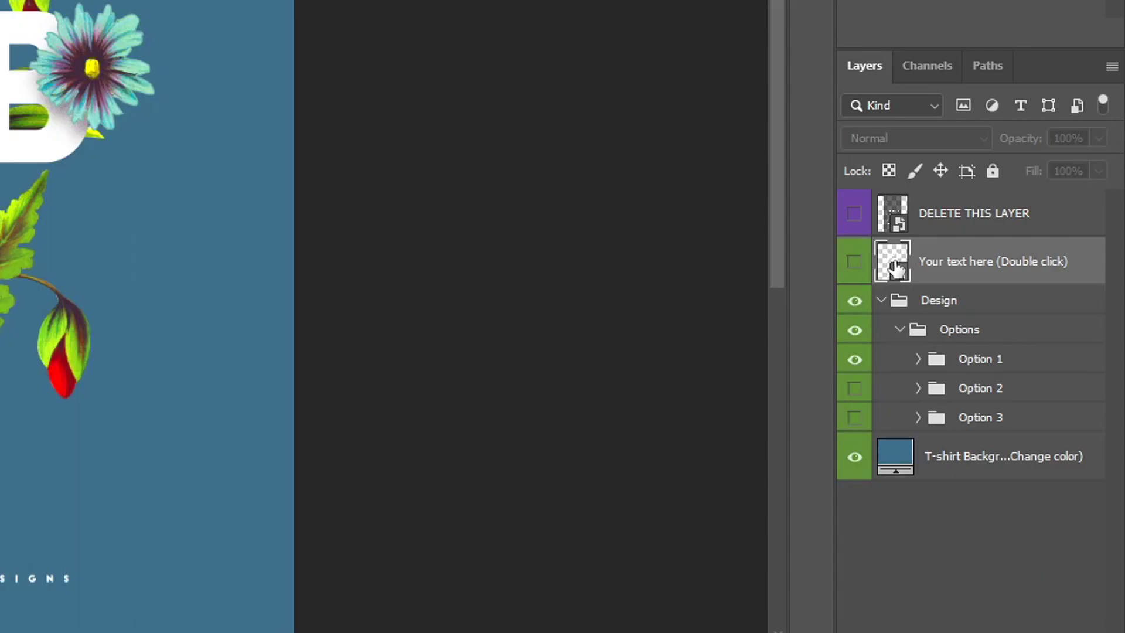
Step: In the text smart object, replace the placeholder with three lines: BEST, MOM, VIBES
{"action": "double_click", "coordinate": [894, 268]}
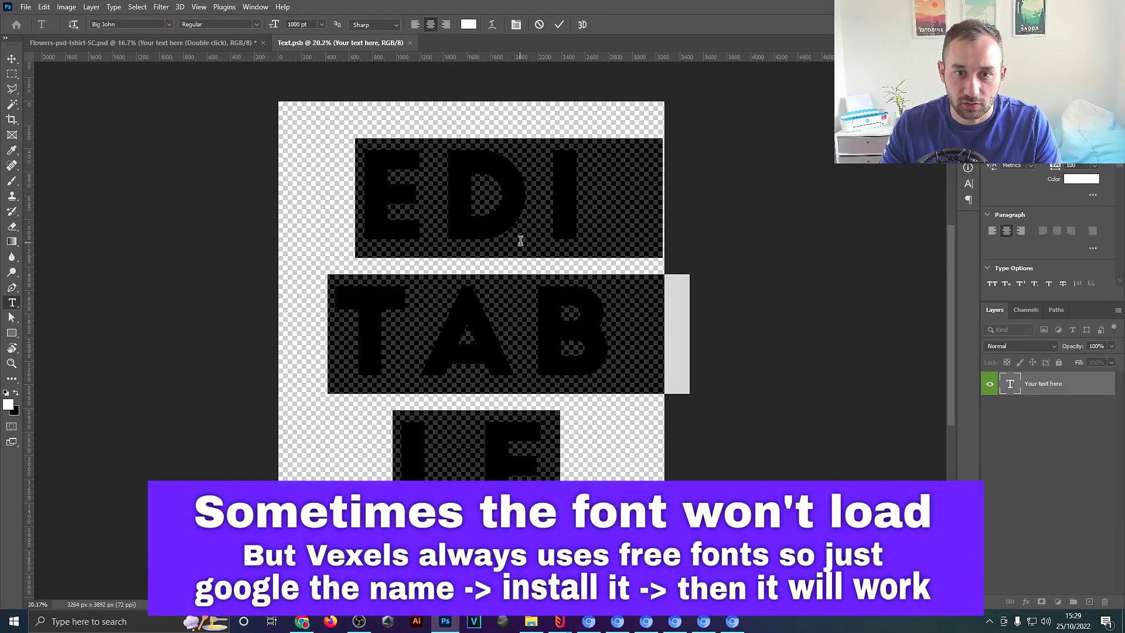
{"action": "type", "text": "BEST"}
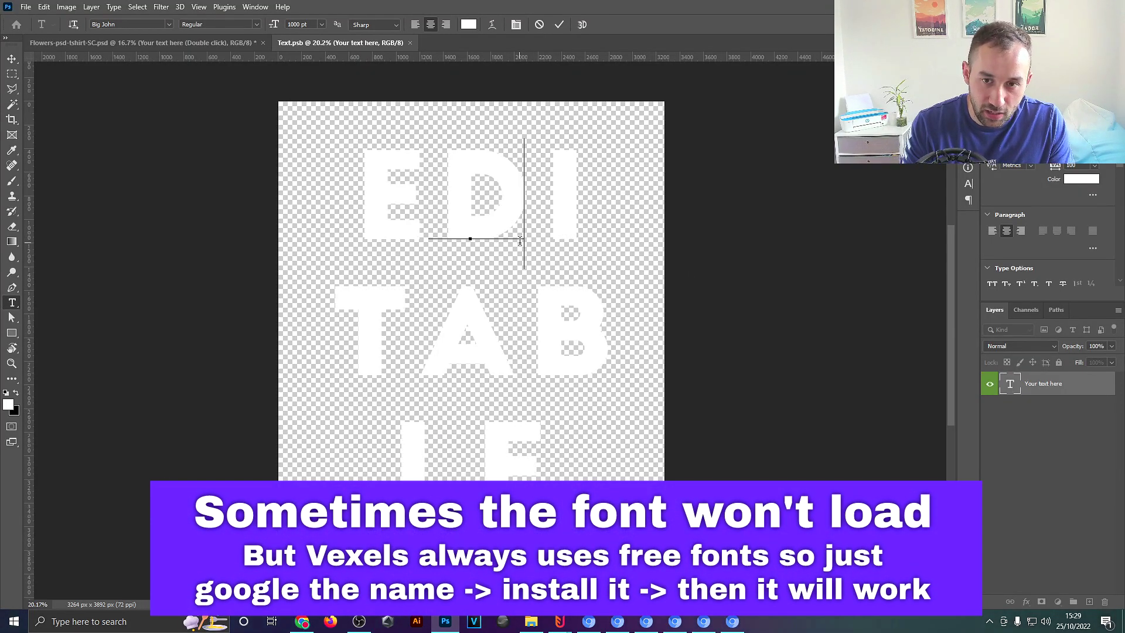
{"action": "key", "text": "Return"}
{"action": "type", "text": "MOM"}
{"action": "key", "text": "Return"}
{"action": "type", "text": "VIBES"}
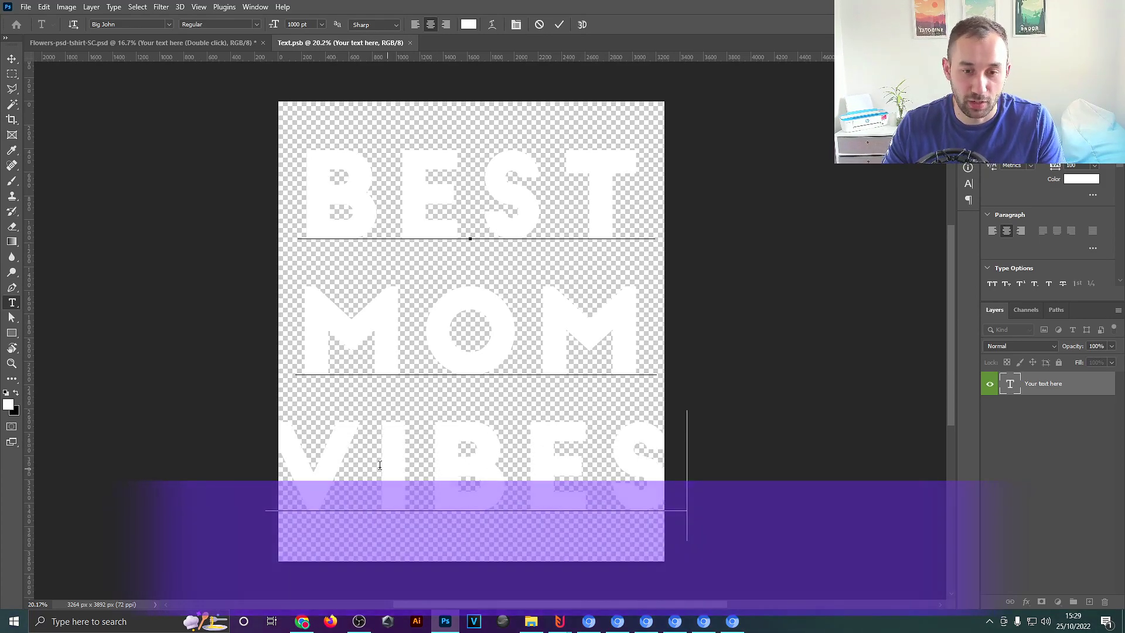
Step: Reduce the VIBES line to 936 pt and commit the text edit
{"action": "key", "text": "shift+Home"}
{"action": "scroll", "coordinate": [304, 24], "scroll_direction": "down", "scroll_amount": 4}
{"action": "scroll", "coordinate": [304, 24], "scroll_direction": "down", "scroll_amount": 15}
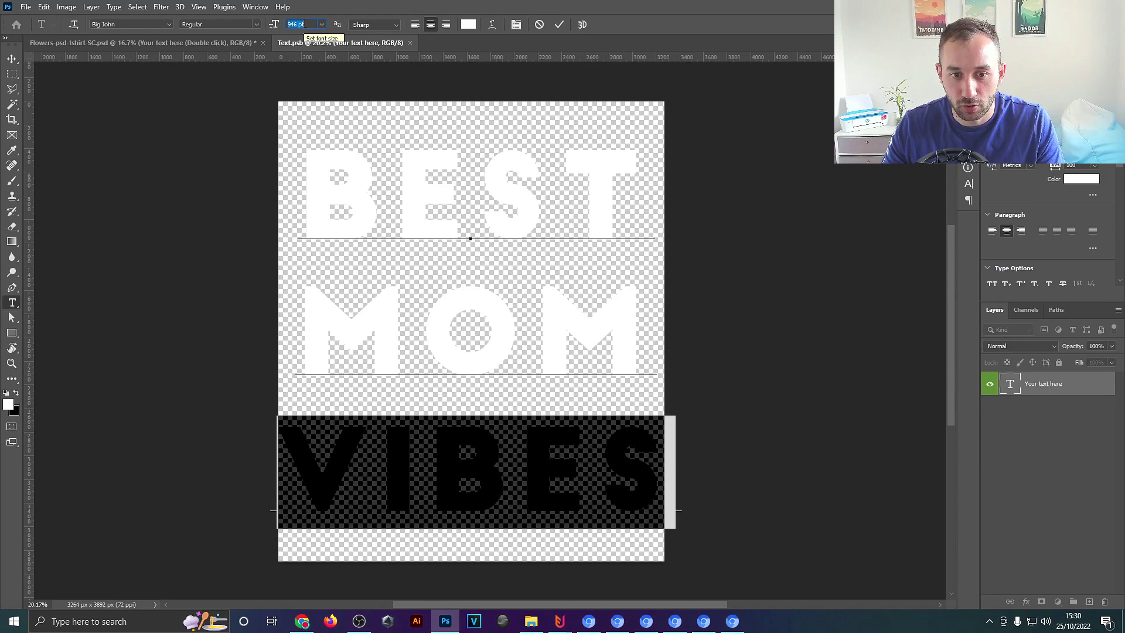
{"action": "left_click", "coordinate": [559, 24]}
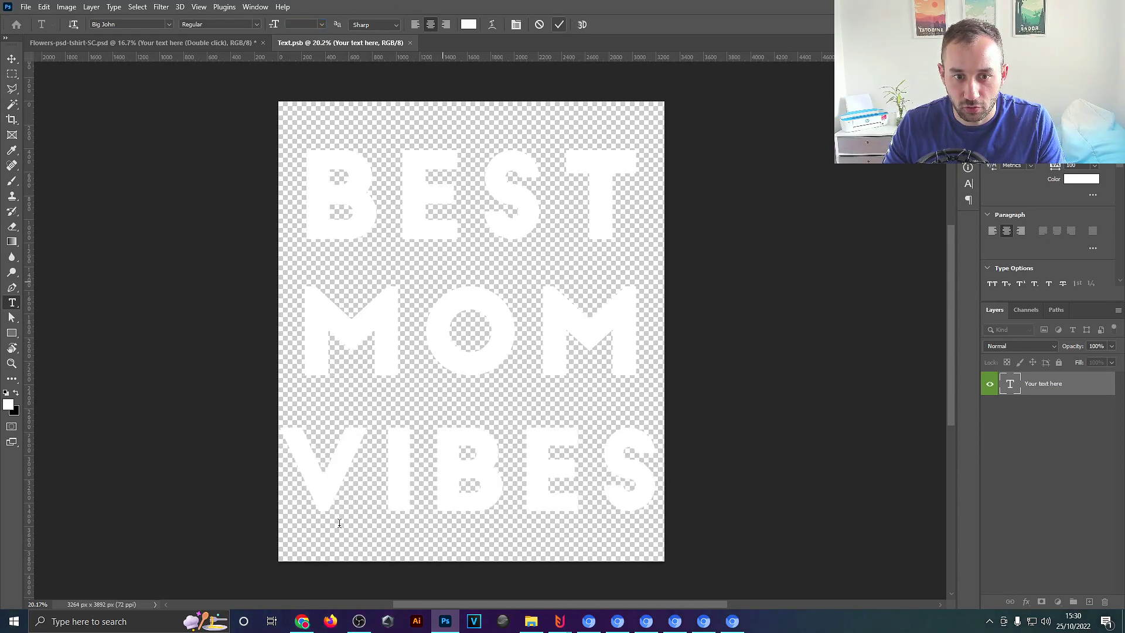
{"action": "key", "text": "v"}
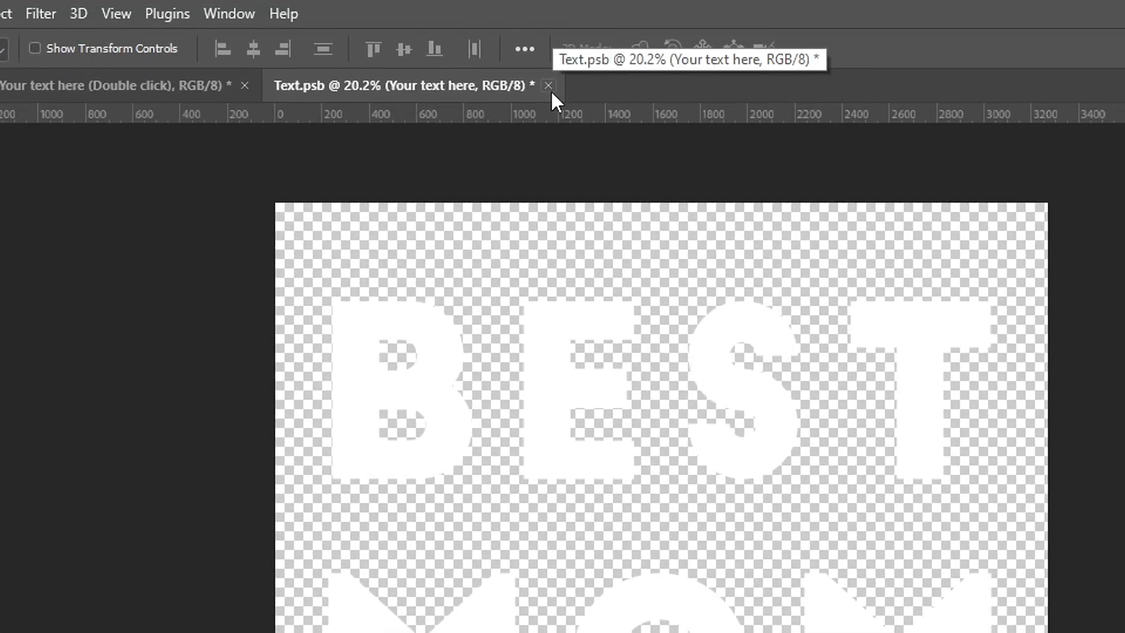
Step: Save and close Text.psb, then expand the Option 1 group in the Layers panel
{"action": "left_click", "coordinate": [549, 87]}
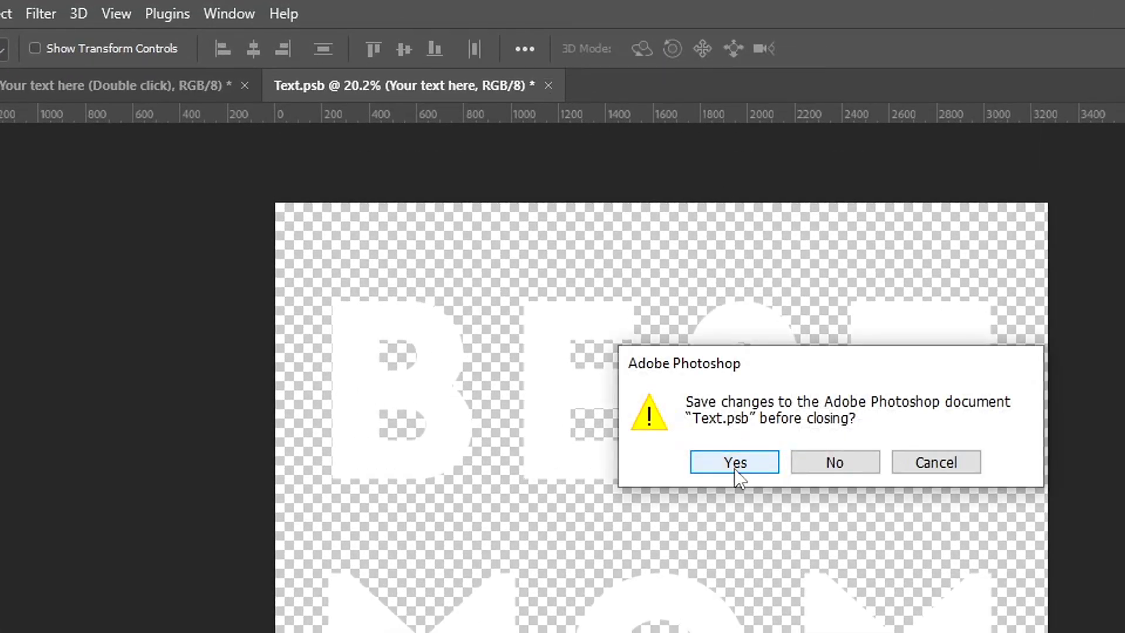
{"action": "left_click", "coordinate": [734, 464]}
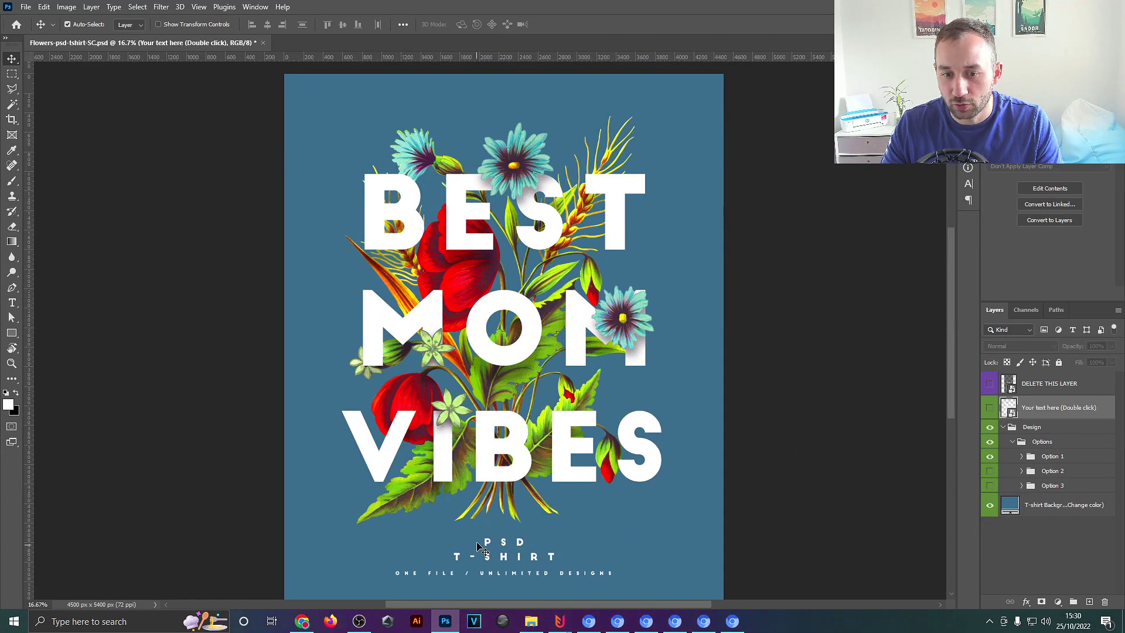
{"action": "scroll", "coordinate": [477, 545], "scroll_direction": "up", "scroll_amount": 3}
{"action": "scroll", "coordinate": [488, 422], "scroll_direction": "down", "scroll_amount": 2}
{"action": "left_click", "coordinate": [488, 421]}
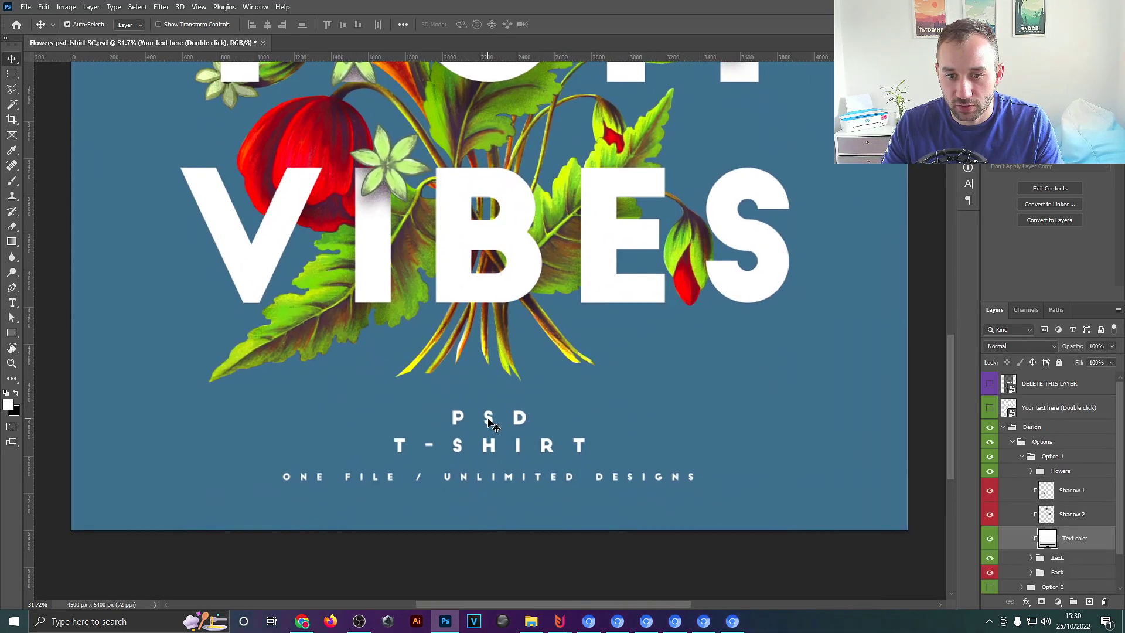
{"action": "scroll", "coordinate": [1038, 513], "scroll_direction": "down", "scroll_amount": 1}
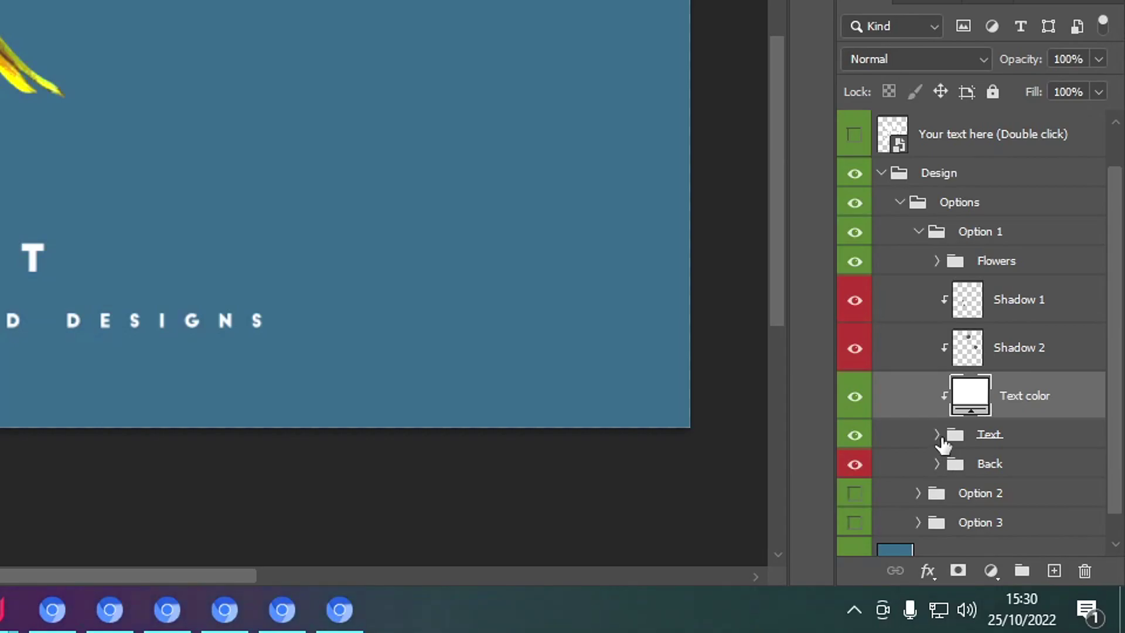
Step: Expand the Text group and hide the Footer text layer
{"action": "left_click", "coordinate": [936, 434]}
{"action": "scroll", "coordinate": [897, 416], "scroll_direction": "down", "scroll_amount": 3}
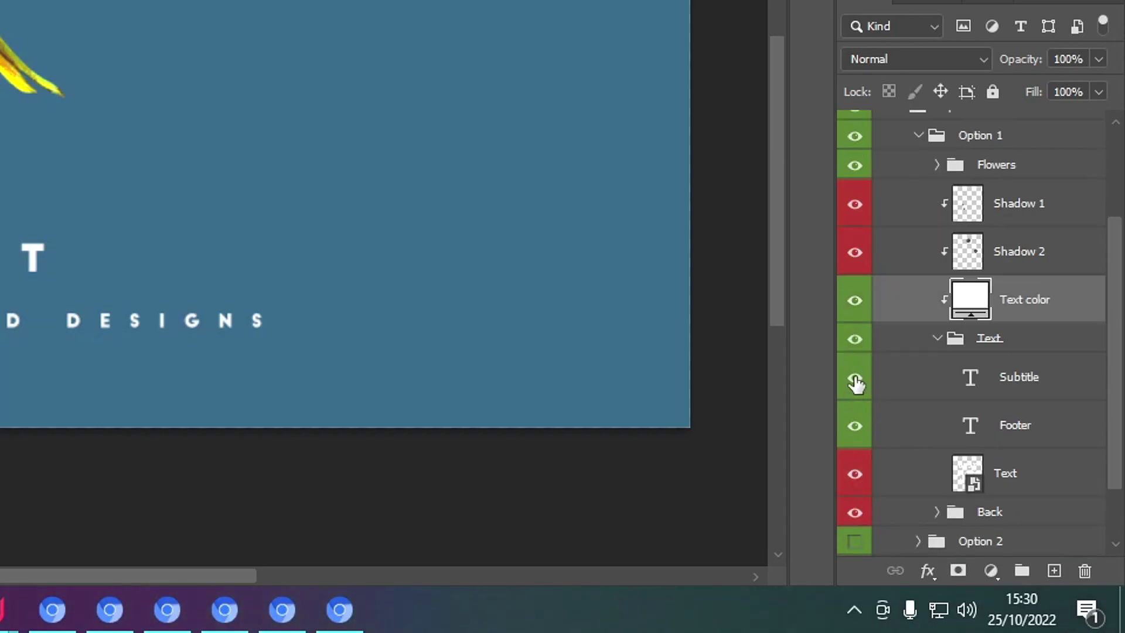
{"action": "left_click", "coordinate": [855, 427]}
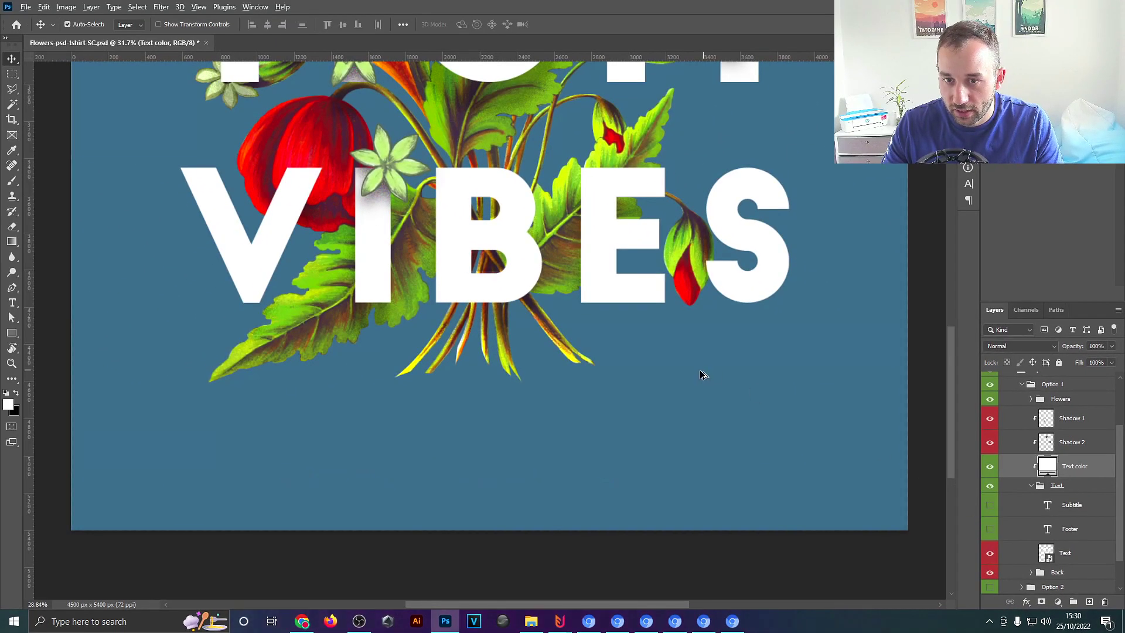
{"action": "scroll", "coordinate": [703, 375], "scroll_direction": "down", "scroll_amount": 2}
{"action": "scroll", "coordinate": [642, 339], "scroll_direction": "up", "scroll_amount": 3}
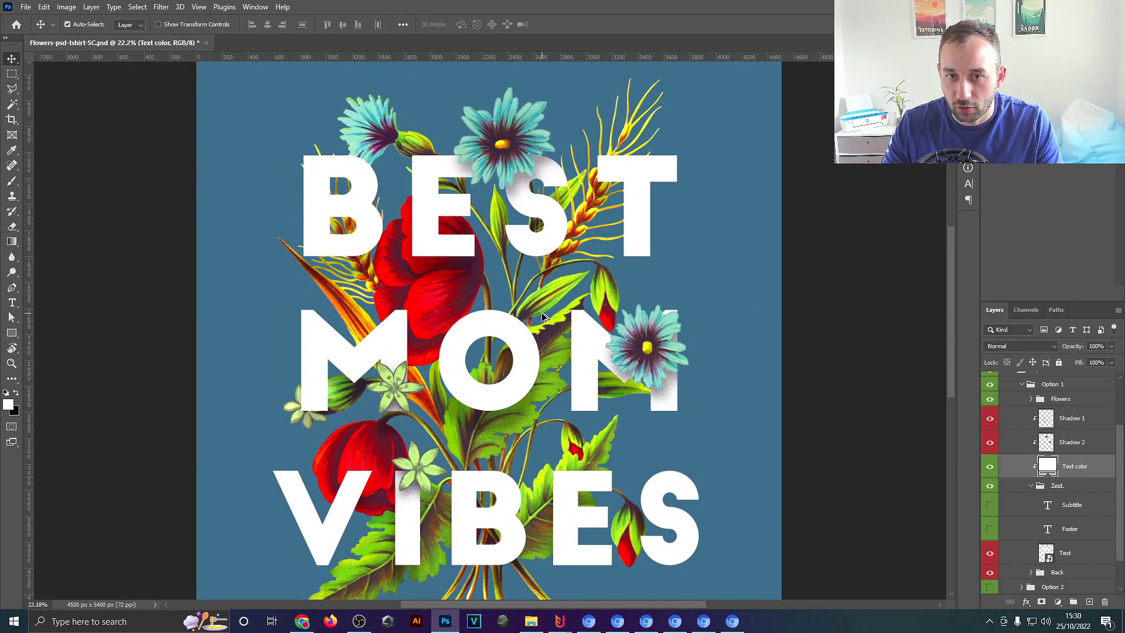
{"action": "left_click", "coordinate": [655, 352]}
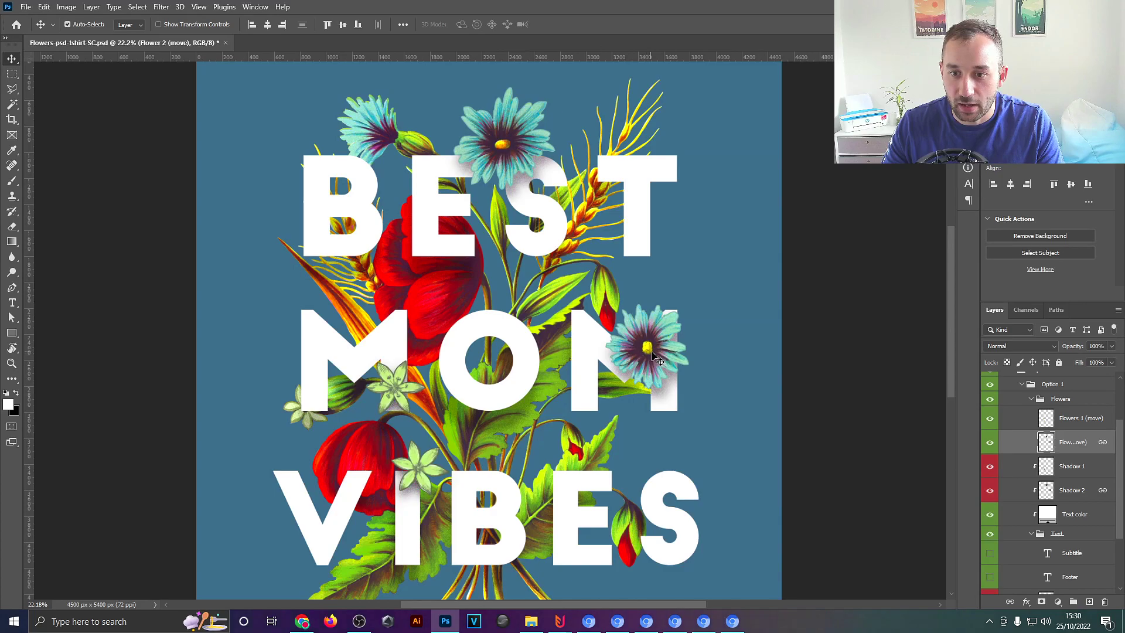
Step: Drag the Flower 2 blue daisies up and left to sit beside the M of MOM
{"action": "scroll", "coordinate": [658, 361], "scroll_direction": "down", "scroll_amount": 2}
{"action": "scroll", "coordinate": [652, 370], "scroll_direction": "up", "scroll_amount": 2}
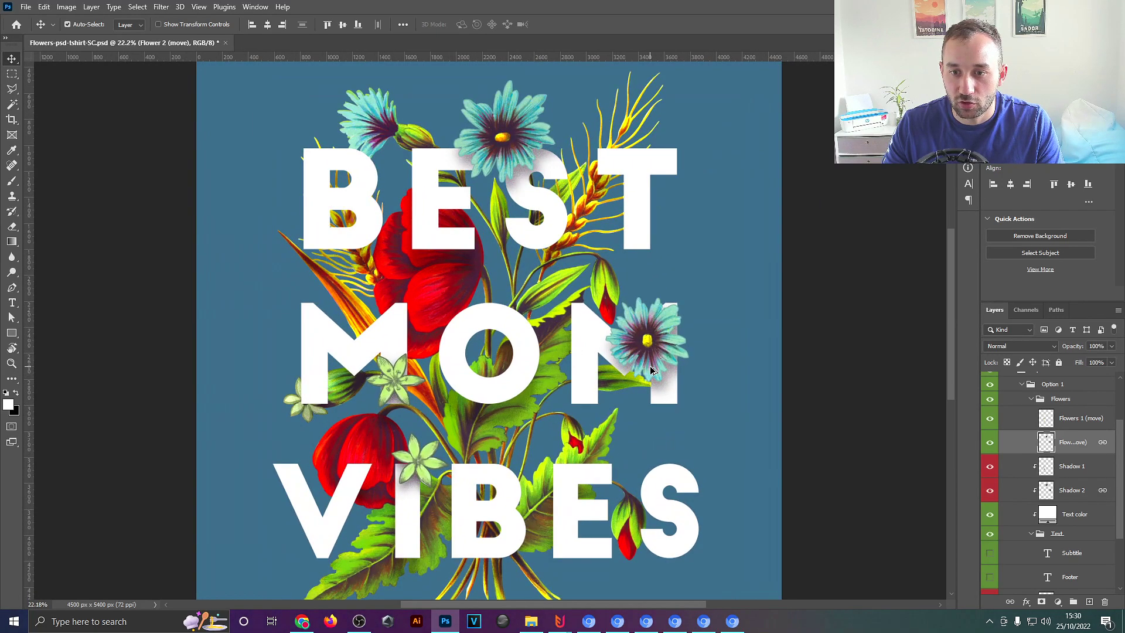
{"action": "scroll", "coordinate": [652, 370], "scroll_direction": "down", "scroll_amount": 1}
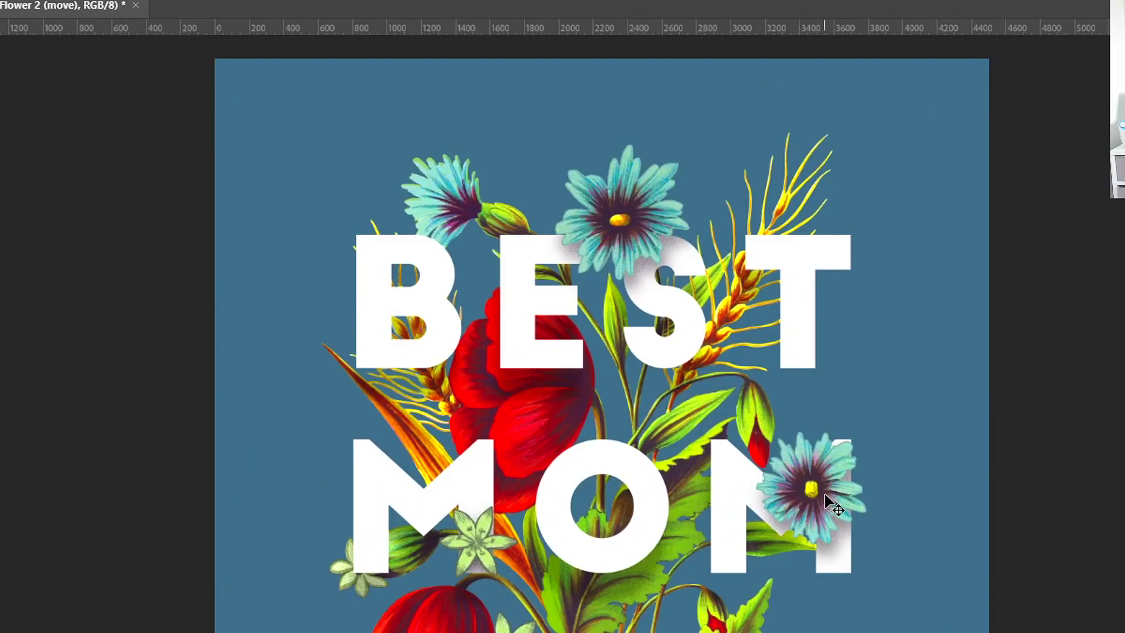
{"action": "left_click_drag", "start_coordinate": [831, 504], "coordinate": [881, 493]}
{"action": "scroll", "coordinate": [882, 489], "scroll_direction": "up", "scroll_amount": 2}
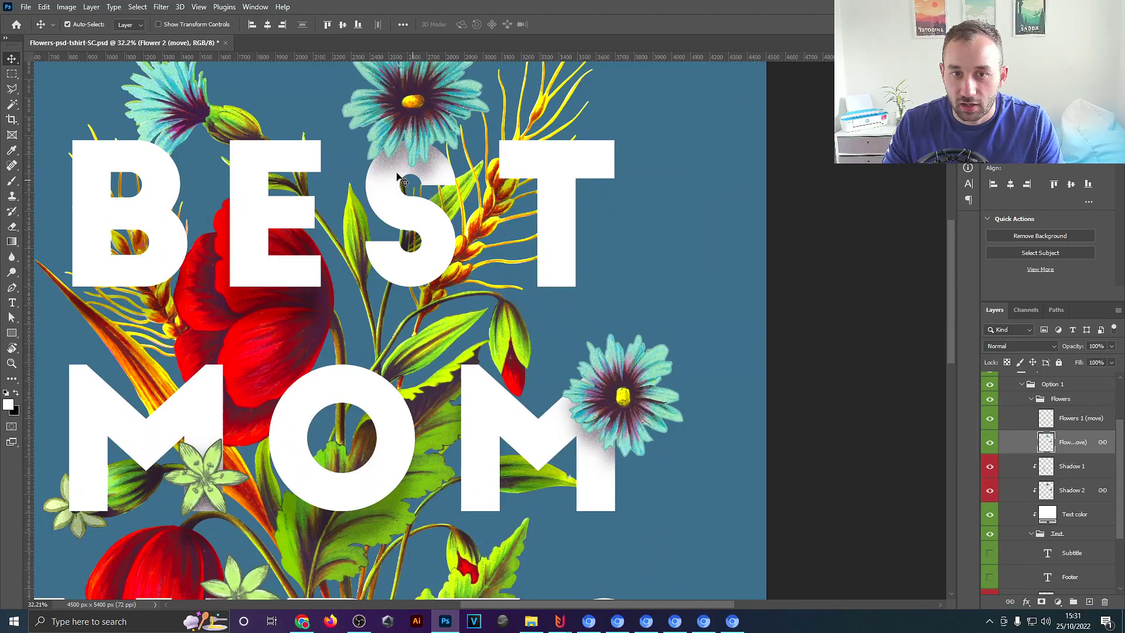
{"action": "scroll", "coordinate": [392, 172], "scroll_direction": "up", "scroll_amount": 1}
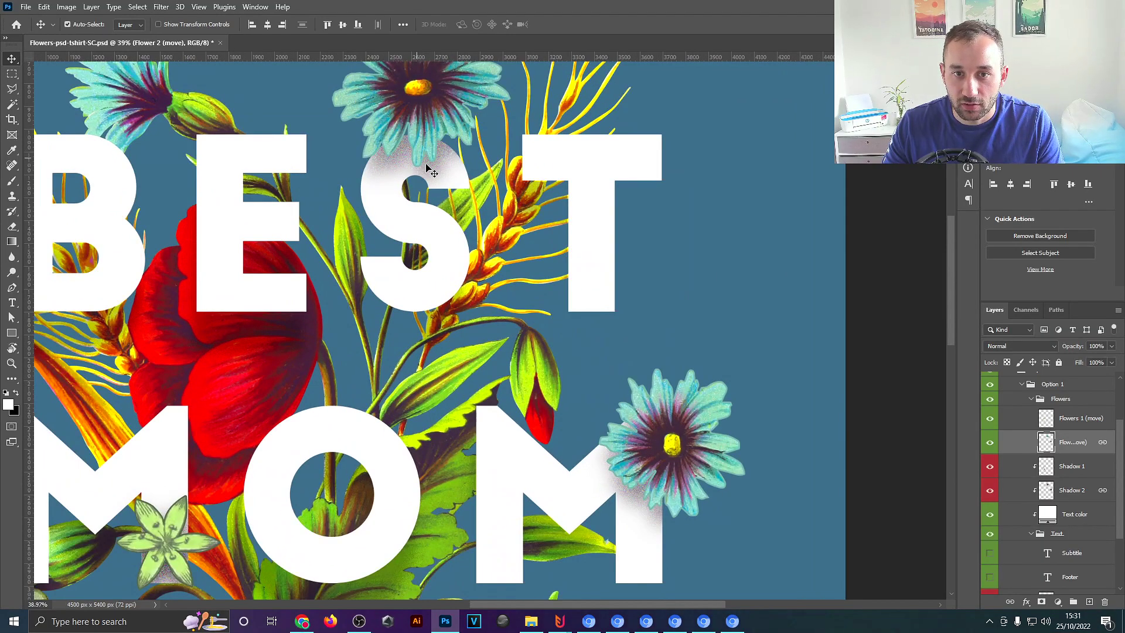
{"action": "mouse_move", "coordinate": [413, 104]}
{"action": "left_mouse_down"}
{"action": "mouse_move", "coordinate": [523, 111]}
{"action": "mouse_move", "coordinate": [548, 129]}
{"action": "mouse_move", "coordinate": [423, 127]}
{"action": "mouse_move", "coordinate": [417, 114]}
{"action": "mouse_move", "coordinate": [430, 105]}
{"action": "mouse_move", "coordinate": [411, 104]}
{"action": "left_mouse_up"}
{"action": "scroll", "coordinate": [472, 166], "scroll_direction": "down", "scroll_amount": 3}
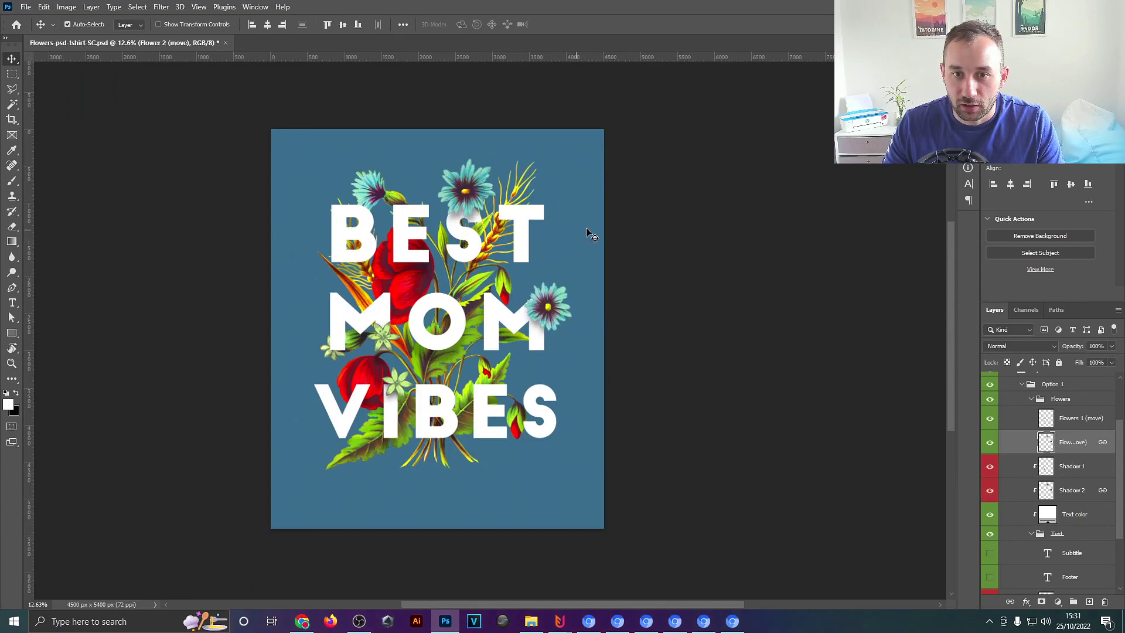
{"action": "scroll", "coordinate": [650, 246], "scroll_direction": "up", "scroll_amount": 2}
Step: Identify the Flowers 1 layer, then drag the pale star flowers up and right
{"action": "key", "text": "ctrl+minus"}
{"action": "key", "text": "w"}
{"action": "left_click", "coordinate": [989, 418]}
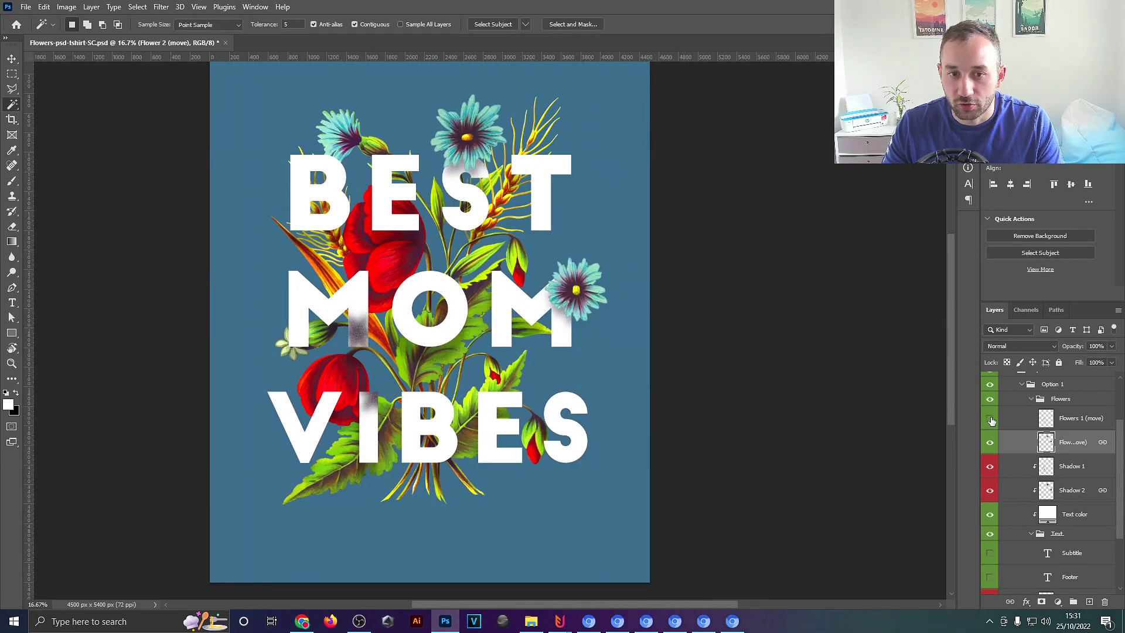
{"action": "left_click", "coordinate": [990, 420]}
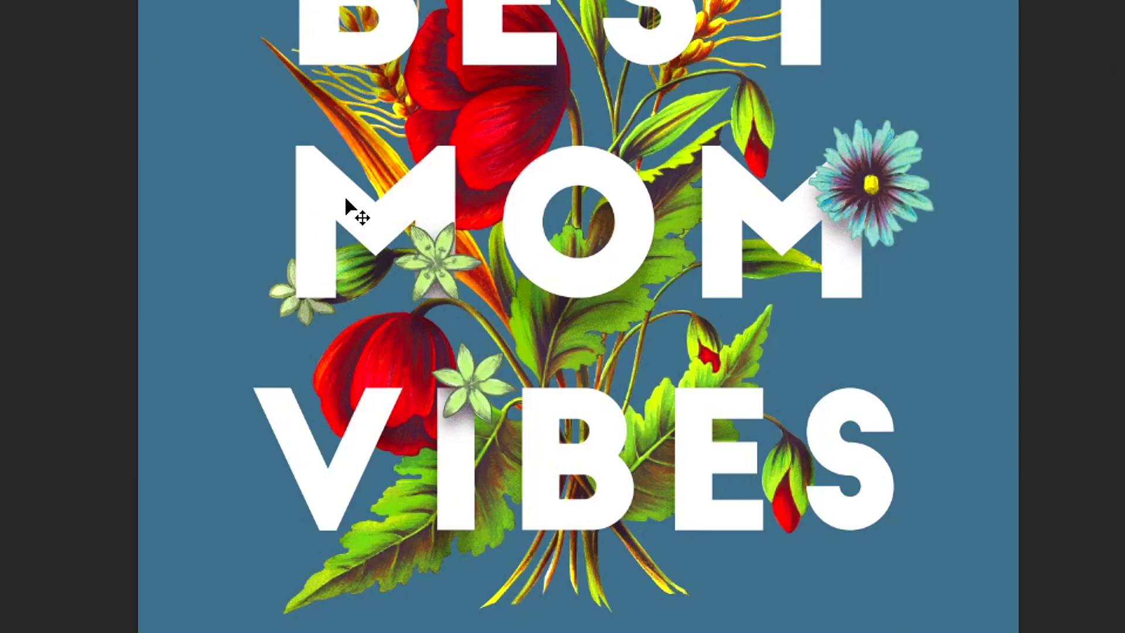
{"action": "left_click_drag", "start_coordinate": [434, 259], "coordinate": [513, 249]}
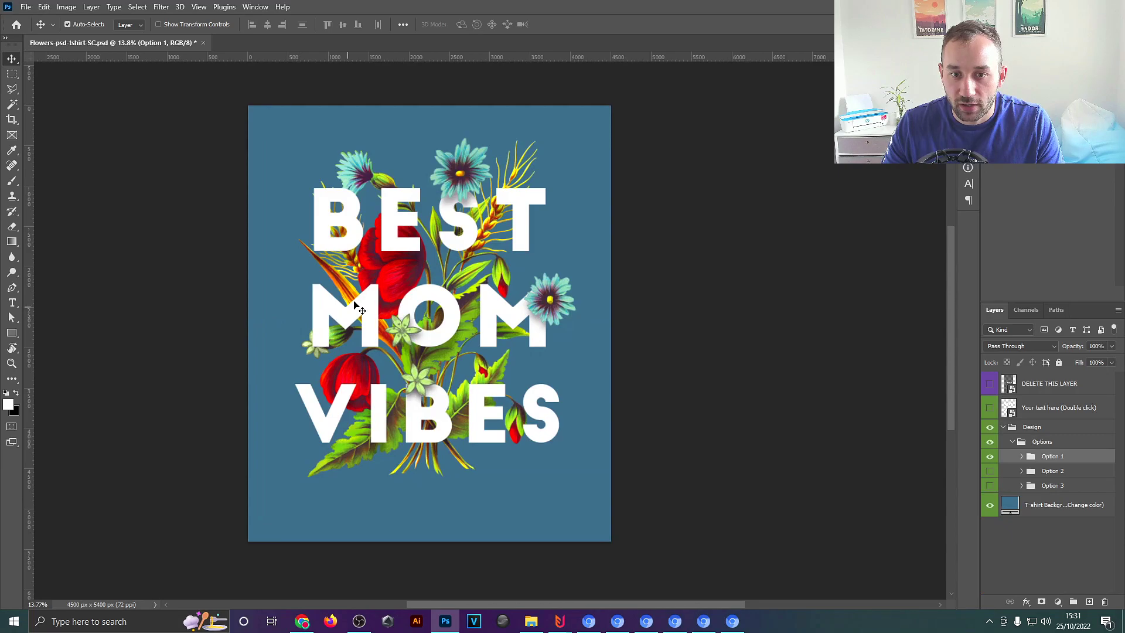
{"action": "scroll", "coordinate": [356, 306], "scroll_direction": "left", "scroll_amount": 2}
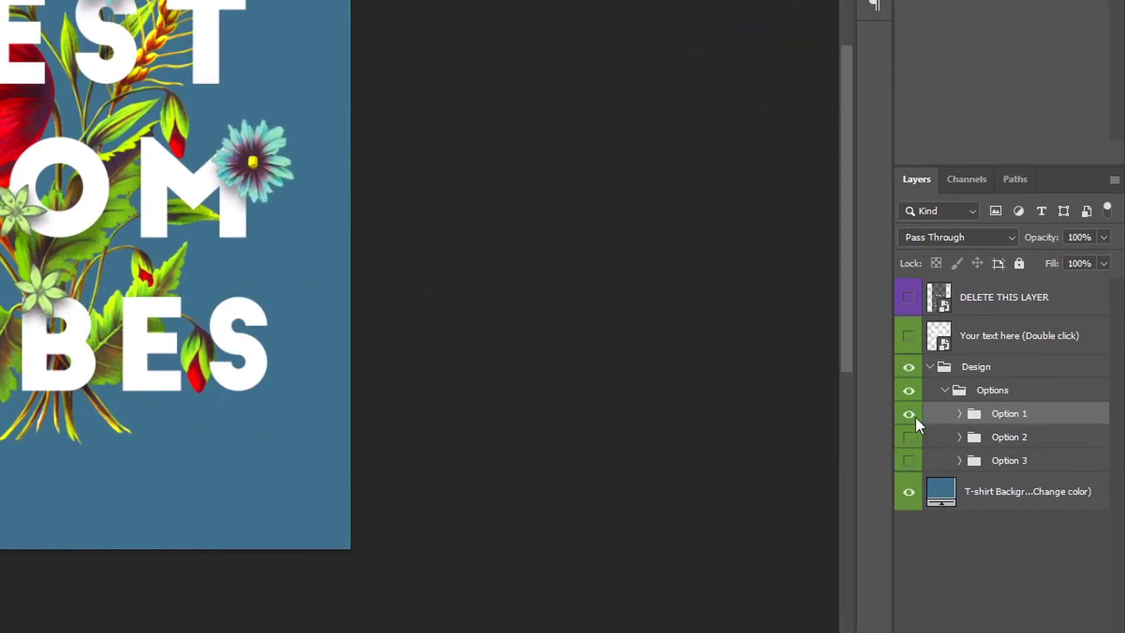
Step: Switch to the Option 2 layout and drag its yellow lily to the top left
{"action": "left_click", "coordinate": [909, 415]}
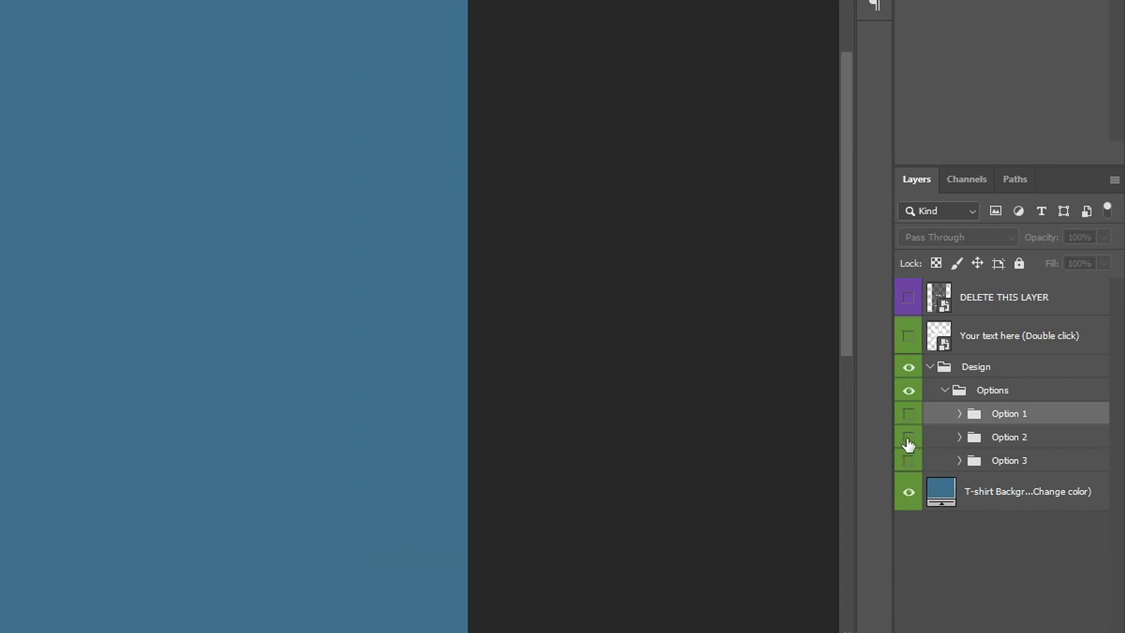
{"action": "left_click", "coordinate": [908, 439]}
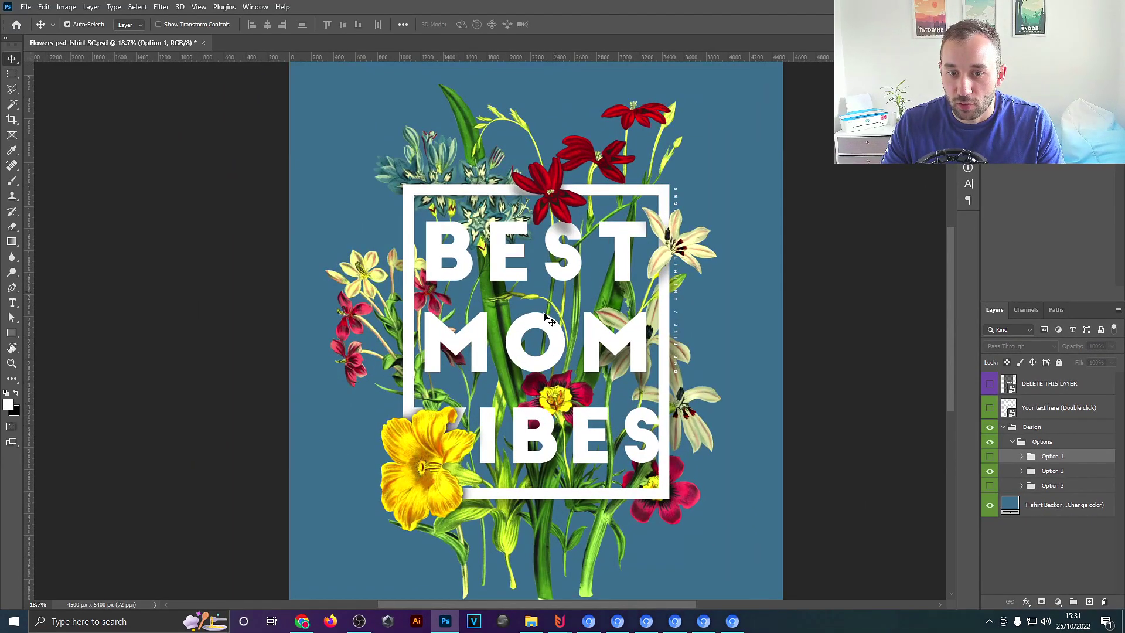
{"action": "left_click", "coordinate": [452, 465]}
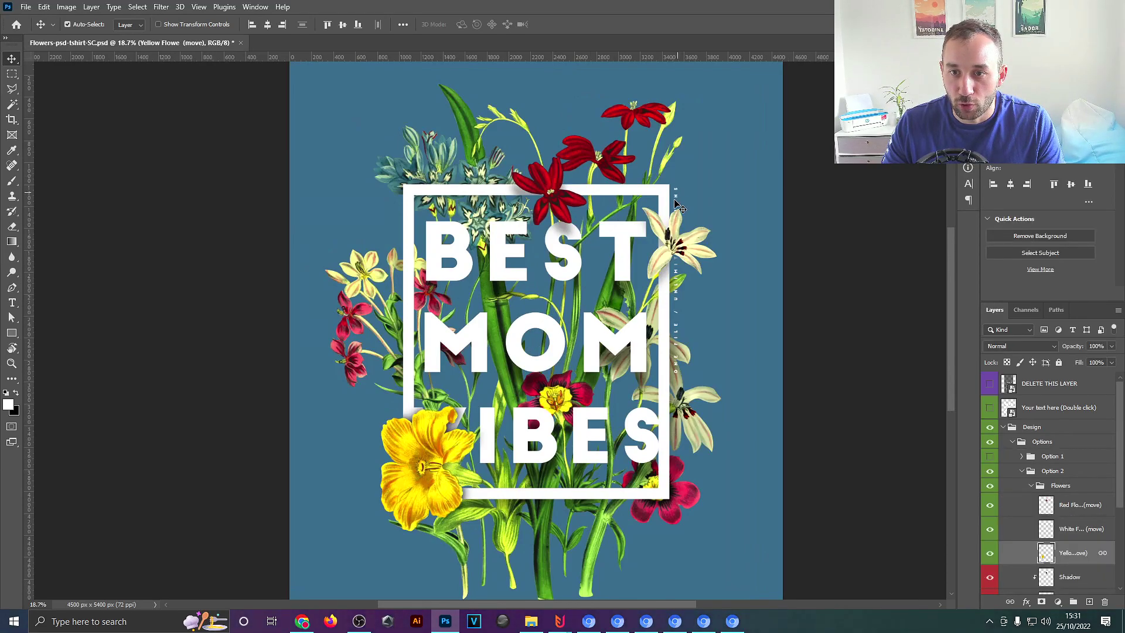
{"action": "scroll", "coordinate": [419, 478], "scroll_direction": "up", "scroll_amount": 4}
{"action": "scroll", "coordinate": [419, 477], "scroll_direction": "down", "scroll_amount": 2}
{"action": "left_click_drag", "start_coordinate": [450, 462], "coordinate": [419, 252]}
{"action": "scroll", "coordinate": [461, 389], "scroll_direction": "down", "scroll_amount": 5}
{"action": "scroll", "coordinate": [691, 307], "scroll_direction": "down", "scroll_amount": 3}
{"action": "scroll", "coordinate": [687, 309], "scroll_direction": "up", "scroll_amount": 4}
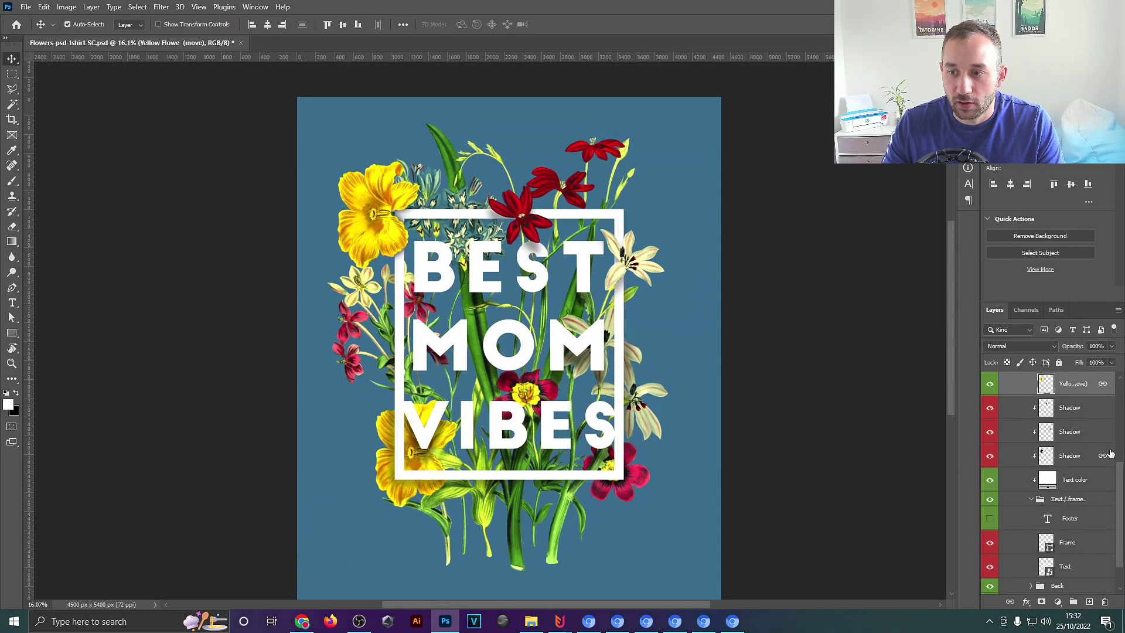
{"action": "scroll", "coordinate": [1065, 435], "scroll_direction": "up", "scroll_amount": 3}
Step: Briefly preview the Option 3 layout, then show only Option 1 again
{"action": "left_click", "coordinate": [1022, 422]}
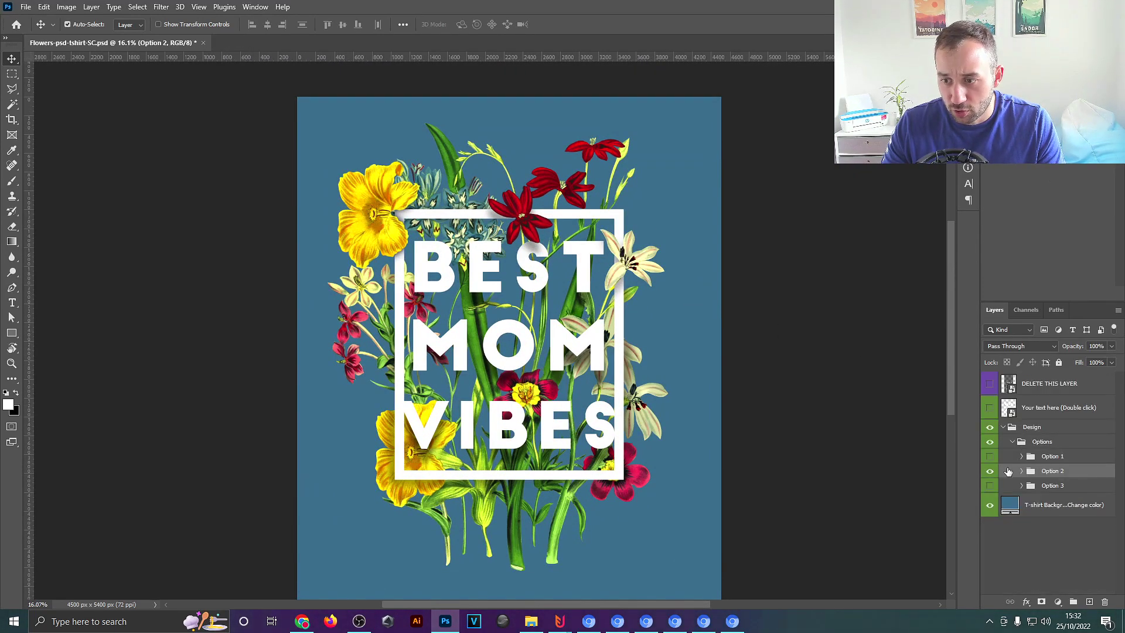
{"action": "left_click", "coordinate": [989, 471]}
{"action": "left_click", "coordinate": [990, 485]}
{"action": "scroll", "coordinate": [693, 373], "scroll_direction": "down", "scroll_amount": 2}
{"action": "scroll", "coordinate": [693, 374], "scroll_direction": "up", "scroll_amount": 1}
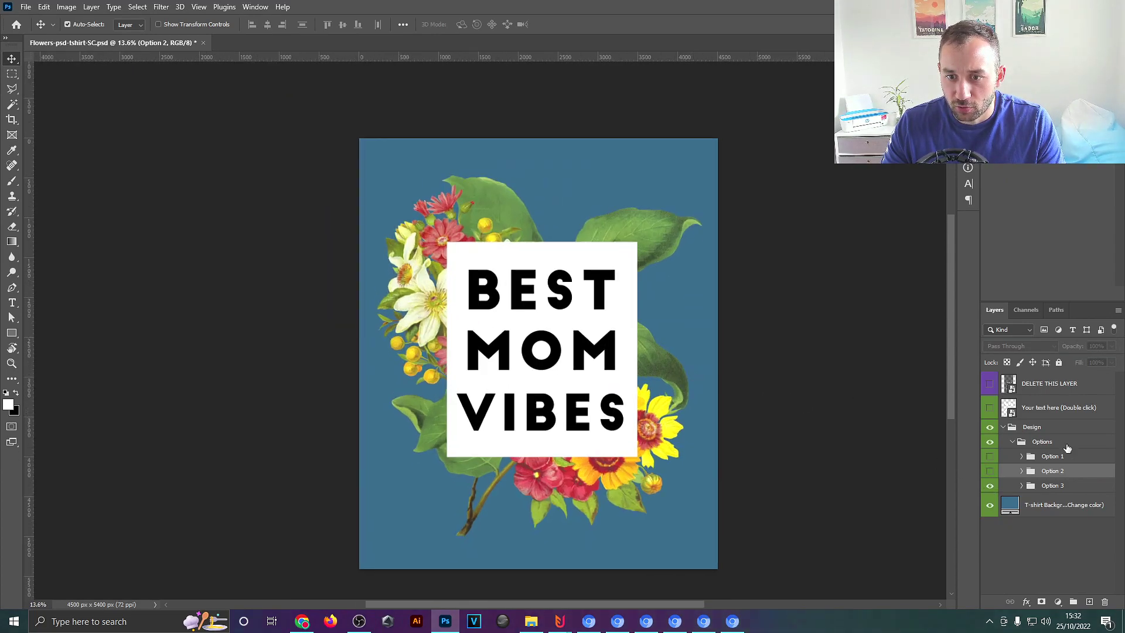
{"action": "left_click", "coordinate": [989, 485]}
{"action": "left_click", "coordinate": [989, 462]}
{"action": "left_click_drag", "start_coordinate": [557, 167], "coordinate": [561, 192]}
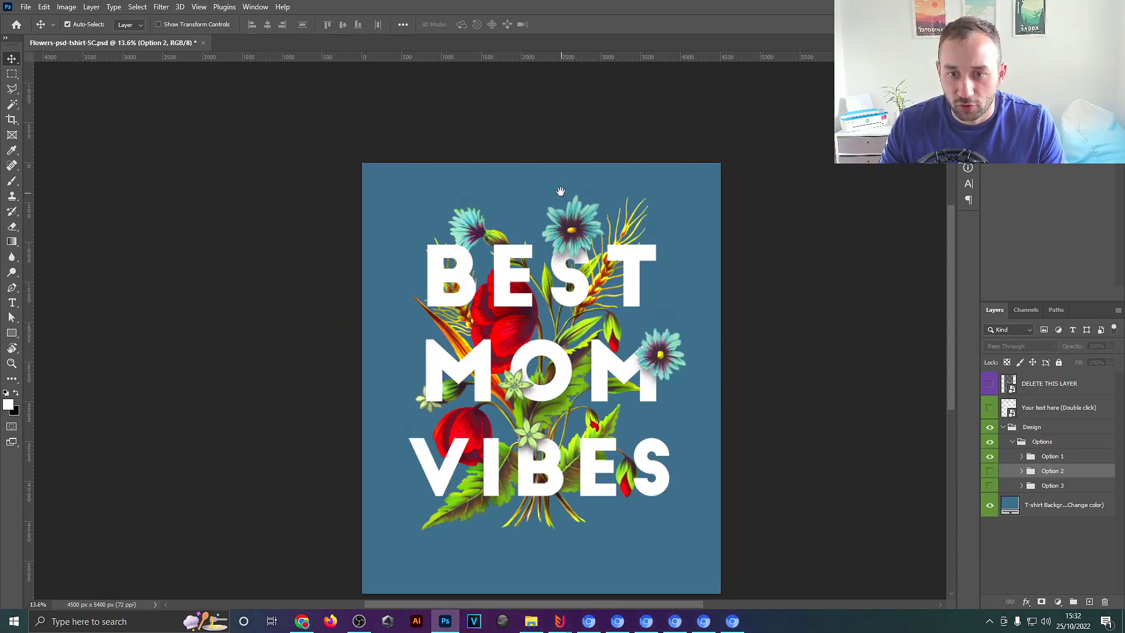
Step: Scale the Options group to about 120% with Free Transform and move it lower on the canvas
{"action": "left_click", "coordinate": [1038, 446]}
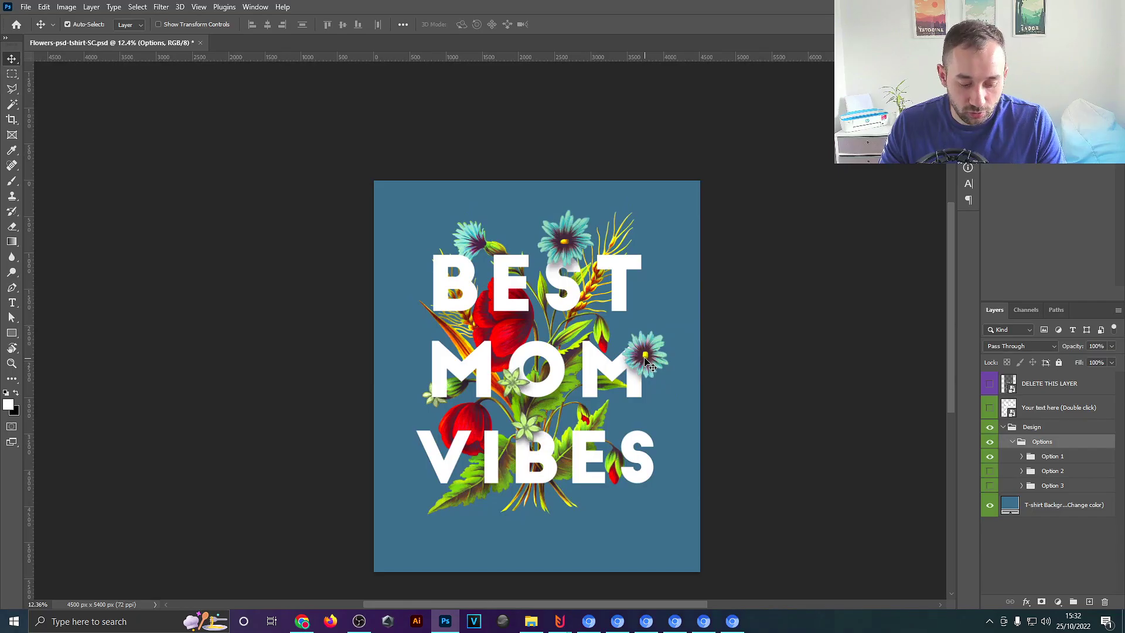
{"action": "key", "text": "ctrl+t"}
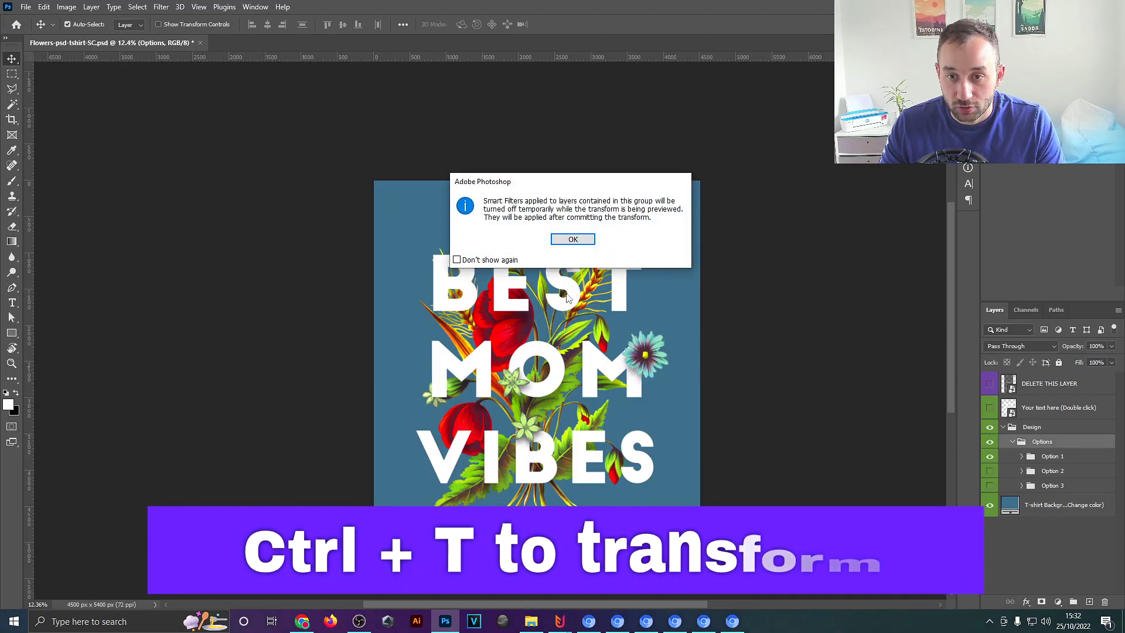
{"action": "left_click", "coordinate": [573, 239]}
{"action": "left_click_drag", "start_coordinate": [537, 197], "coordinate": [535, 166]}
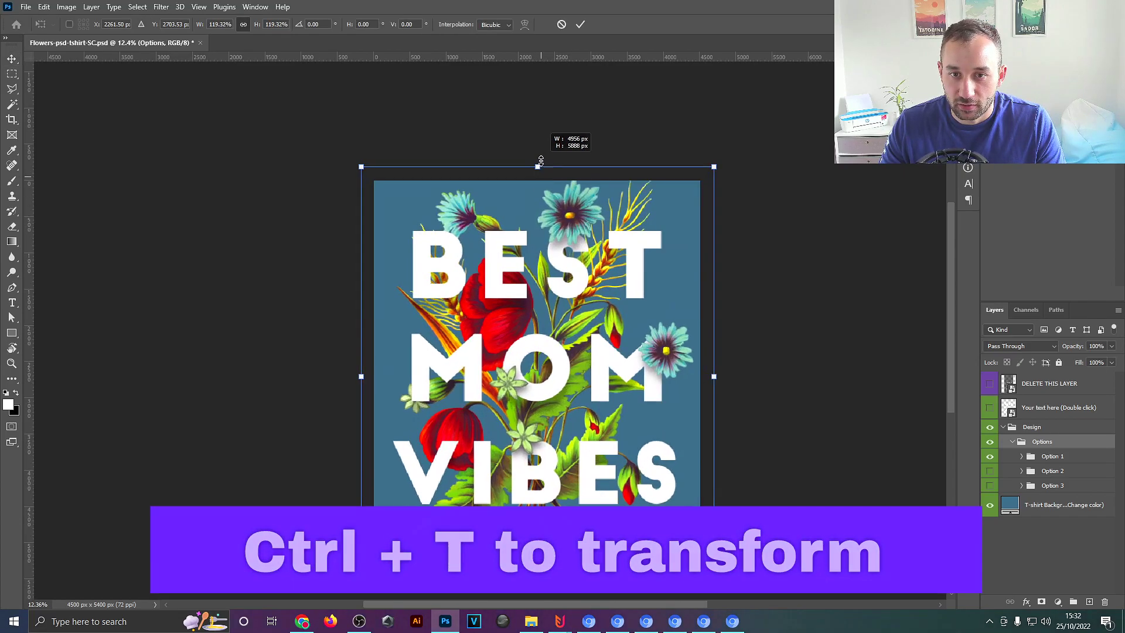
{"action": "left_click_drag", "start_coordinate": [538, 241], "coordinate": [540, 253]}
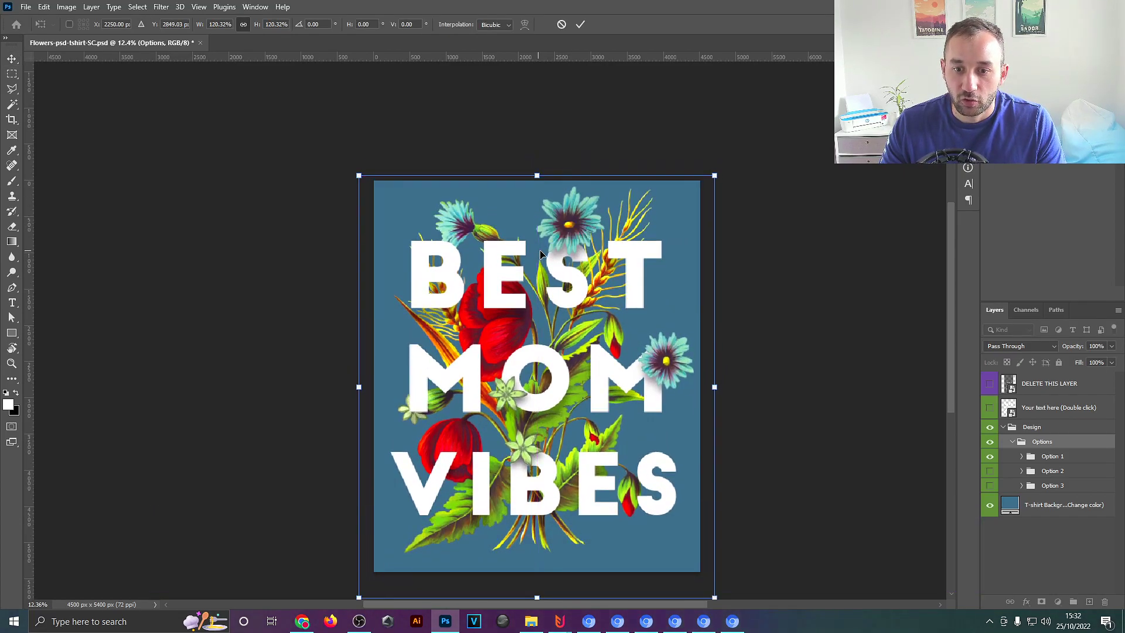
{"action": "left_click", "coordinate": [580, 24]}
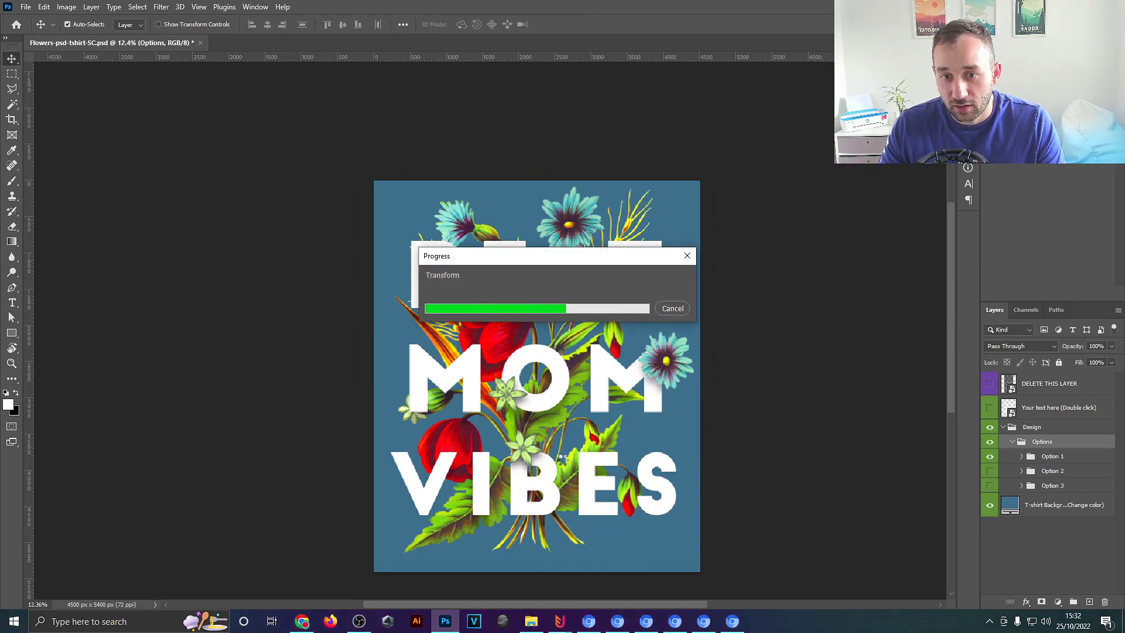
{"action": "scroll", "coordinate": [461, 409], "scroll_direction": "up", "scroll_amount": 5}
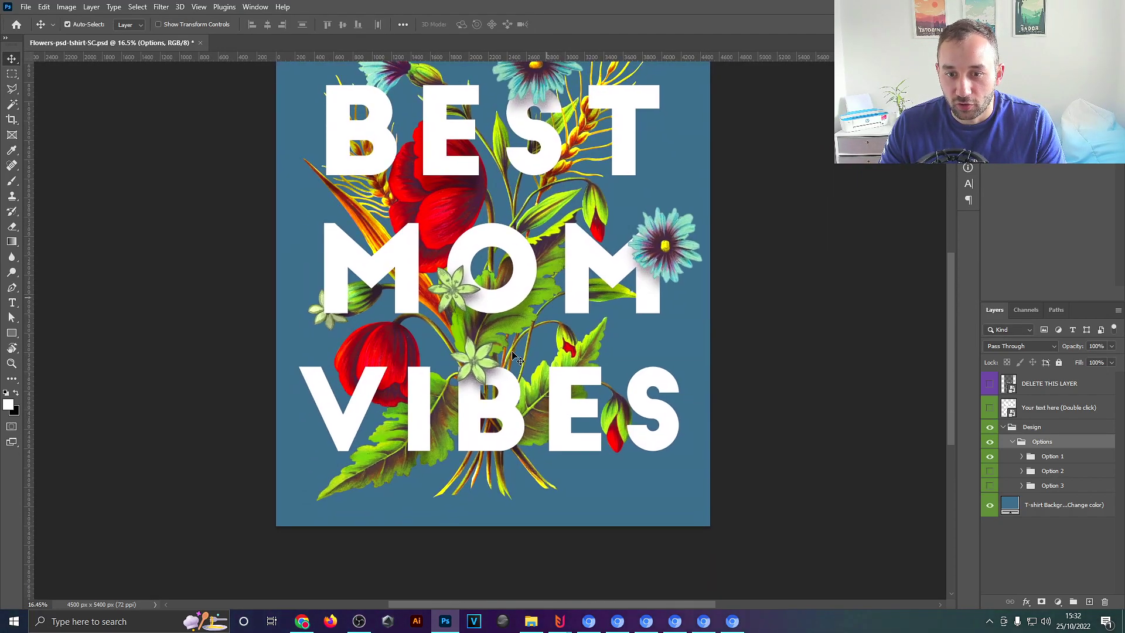
{"action": "scroll", "coordinate": [461, 409], "scroll_direction": "up", "scroll_amount": 1}
{"action": "scroll", "coordinate": [482, 407], "scroll_direction": "down", "scroll_amount": 5}
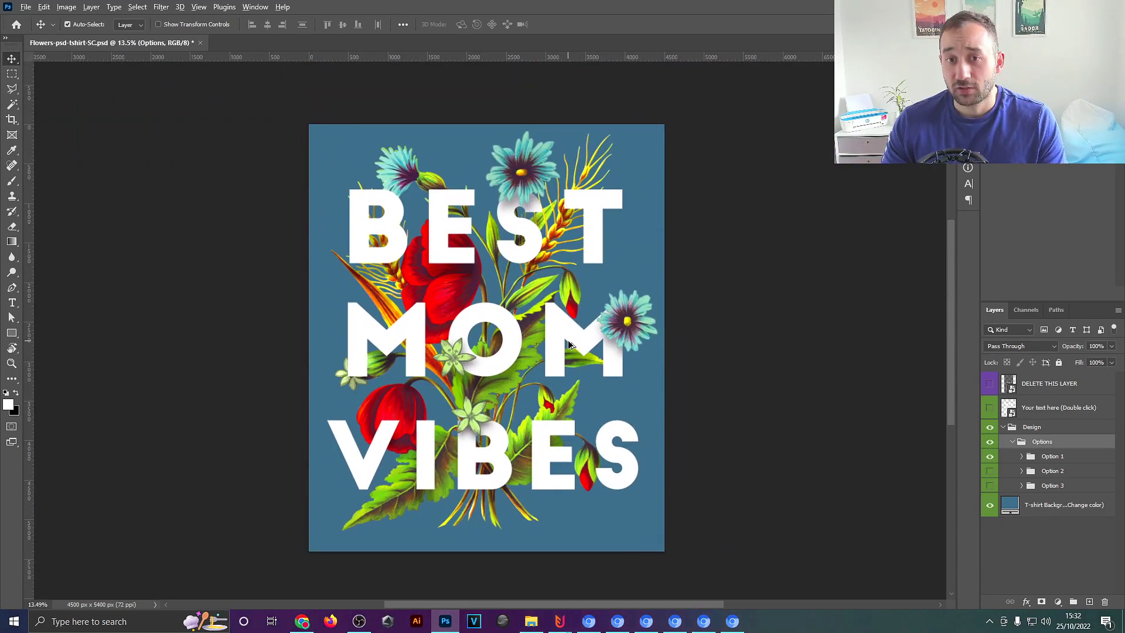
{"action": "scroll", "coordinate": [492, 362], "scroll_direction": "up", "scroll_amount": 2}
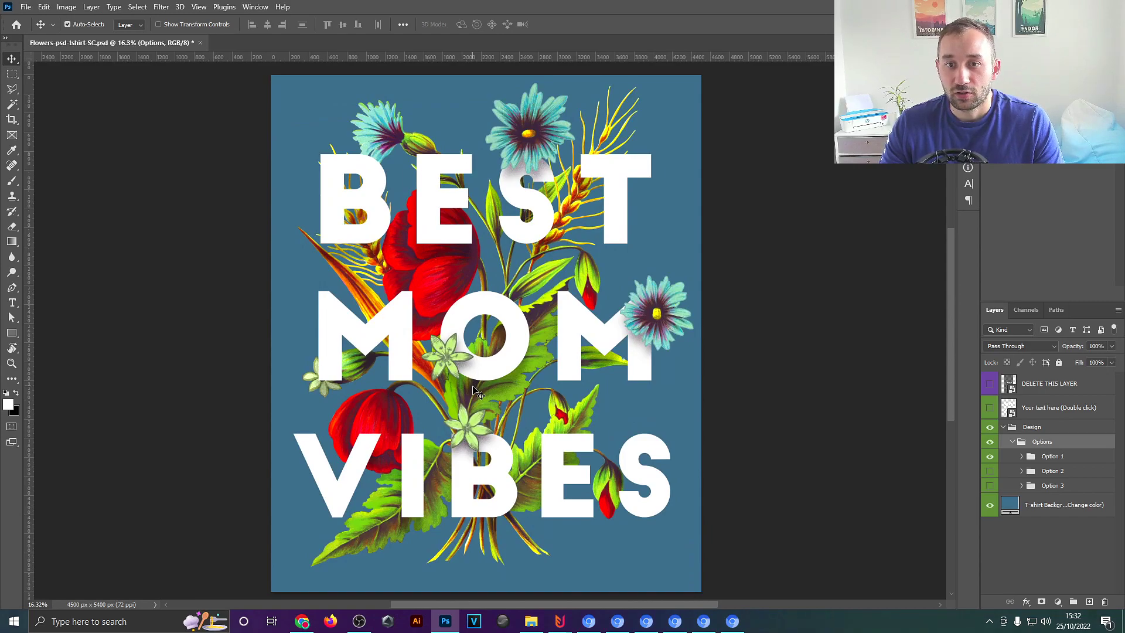
{"action": "left_click_drag", "start_coordinate": [507, 249], "coordinate": [517, 255]}
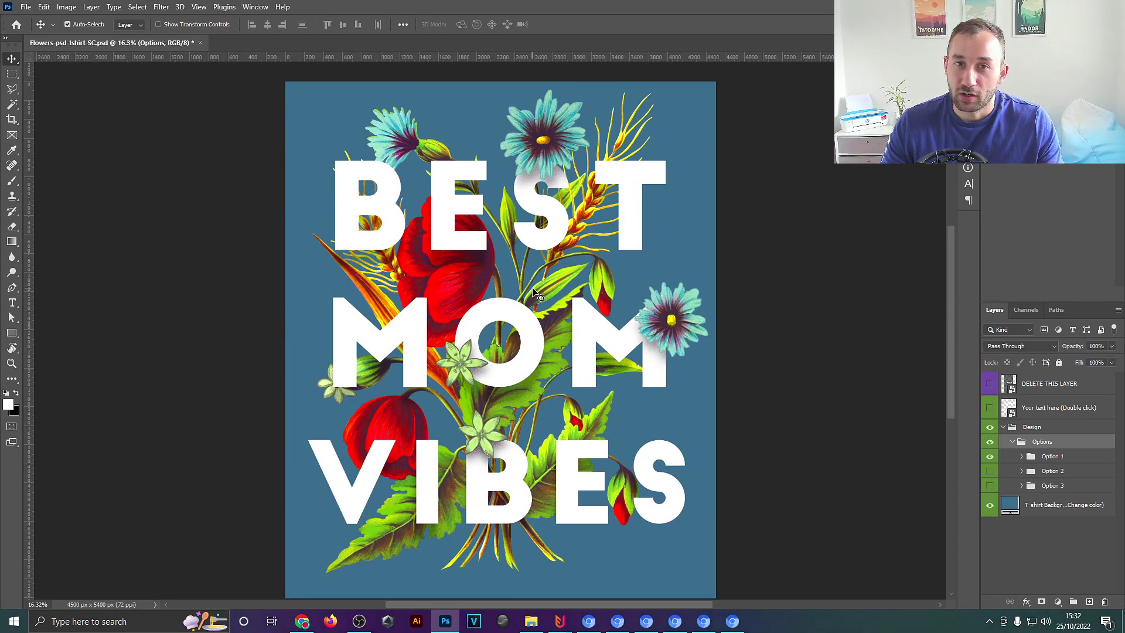
{"action": "mouse_move", "coordinate": [540, 346]}
{"action": "left_mouse_down"}
{"action": "mouse_move", "coordinate": [540, 319]}
{"action": "mouse_move", "coordinate": [522, 339]}
{"action": "left_mouse_up"}
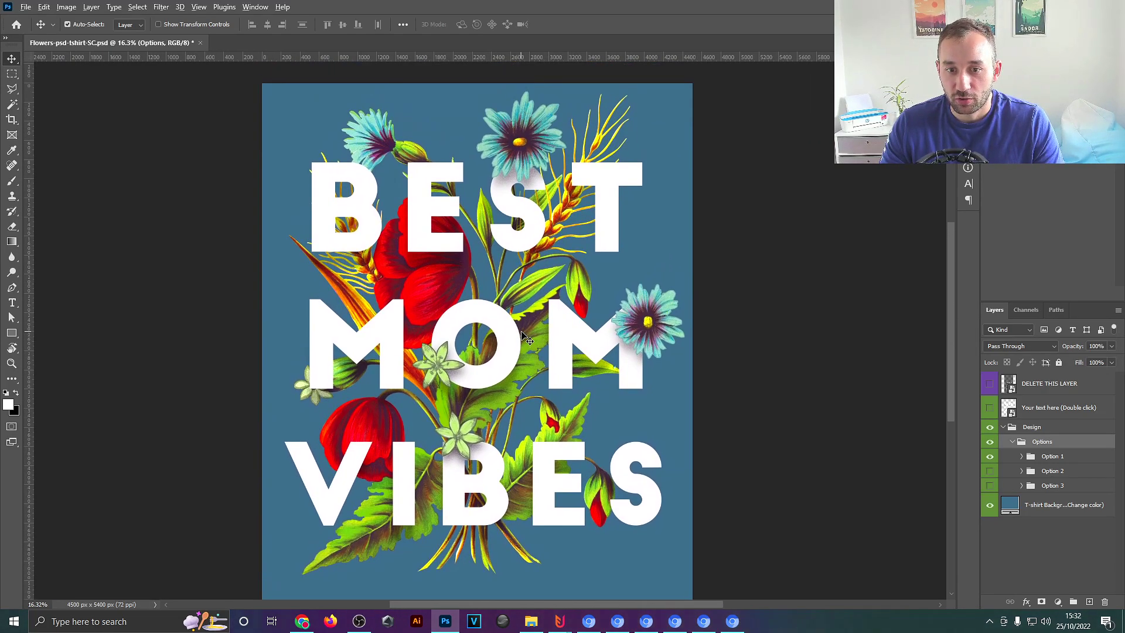